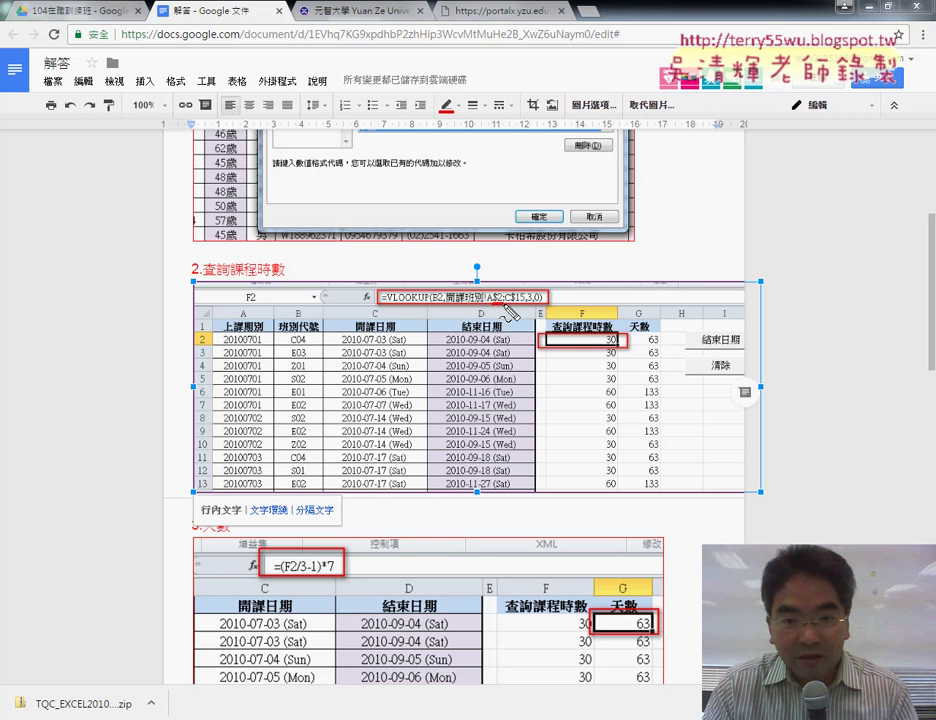
Sketch $2 and $15 absolute-reference notes on the answer sheet, then erase them.
mouse_move(700, 188)
mouse_down()
mouse_move(680, 225)
mouse_move(690, 232)
mouse_up()
drag(460, 303, 512, 303)
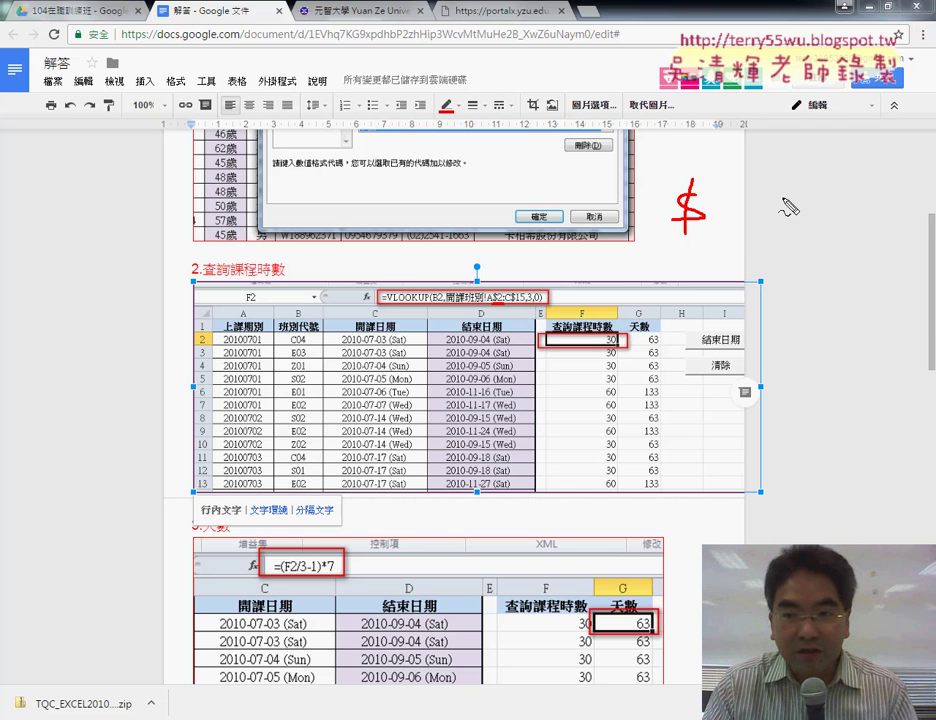
mouse_move(788, 188)
mouse_down()
mouse_move(765, 228)
mouse_move(772, 240)
mouse_move(800, 232)
mouse_up()
mouse_move(810, 196)
mouse_down()
mouse_move(808, 232)
mouse_move(821, 203)
mouse_up()
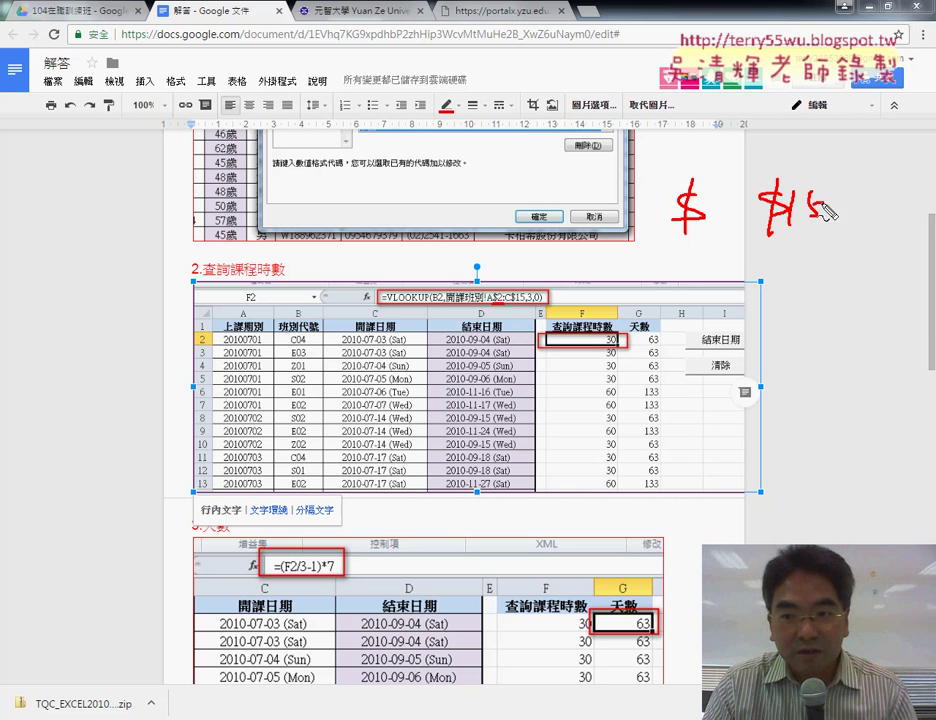
drag(707, 200, 715, 226)
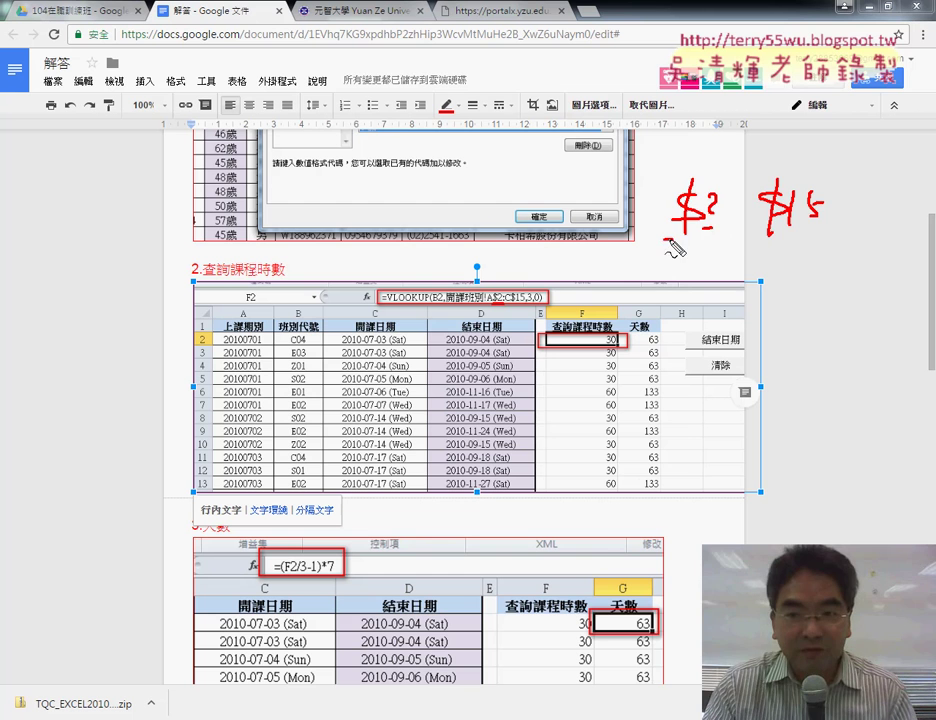
drag(763, 236, 790, 234)
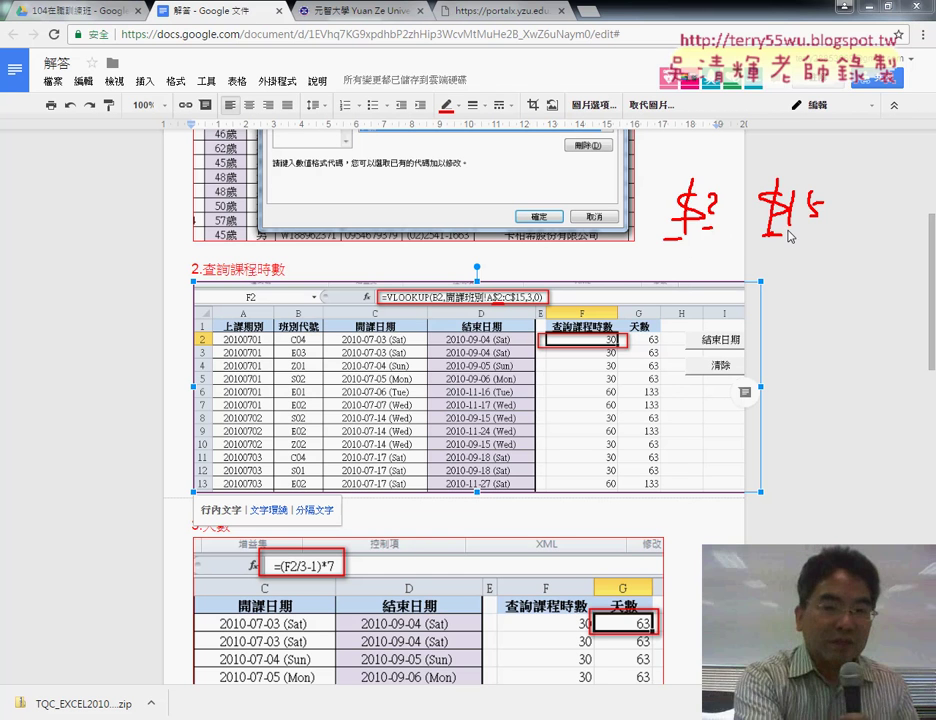
key(Escape)
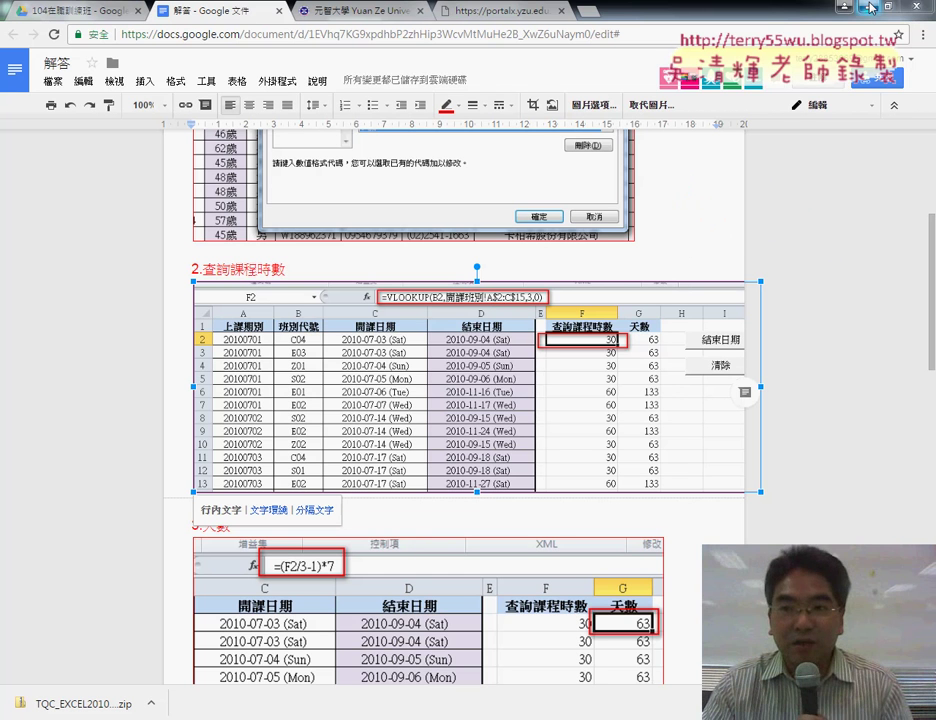
Bring Excel forward, clear the lookups in F3:F28, and begin editing F2's formula.
click(869, 8)
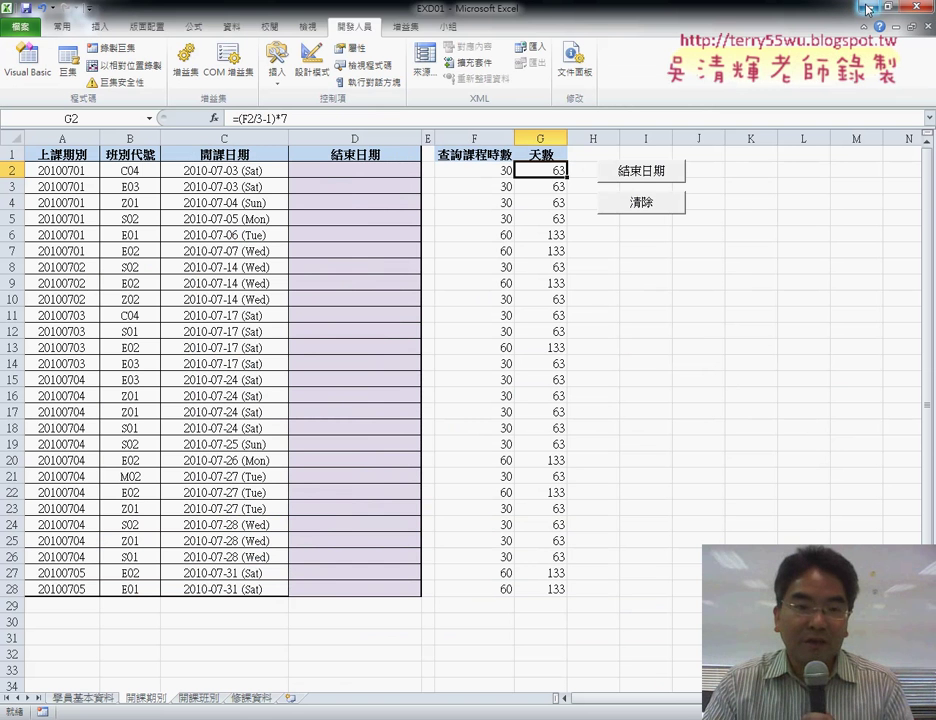
click(480, 173)
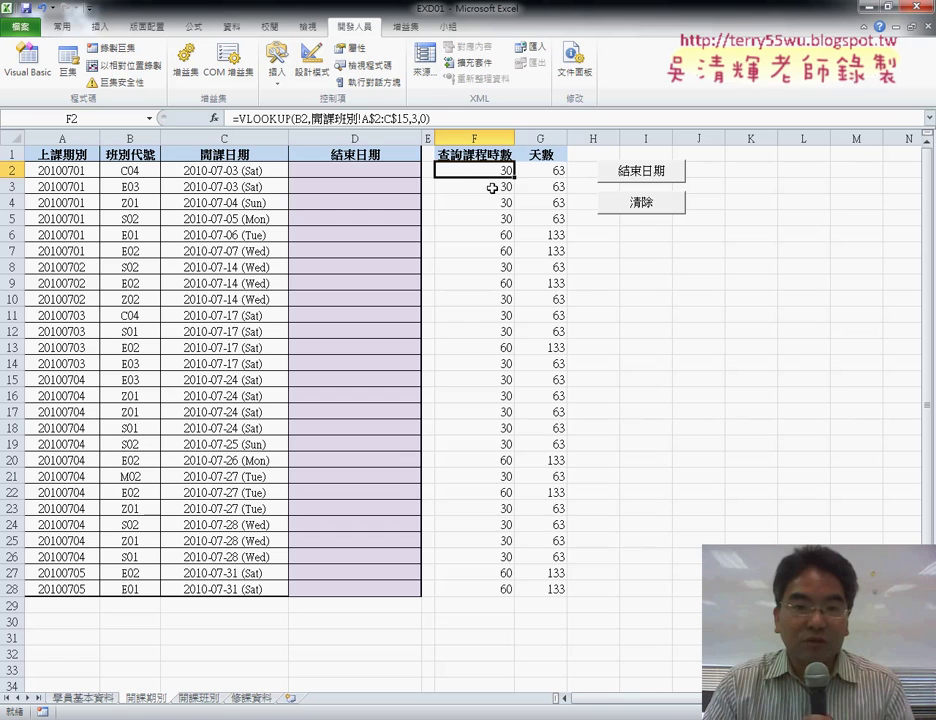
mouse_move(491, 188)
mouse_down()
mouse_move(519, 602)
mouse_move(501, 588)
mouse_up()
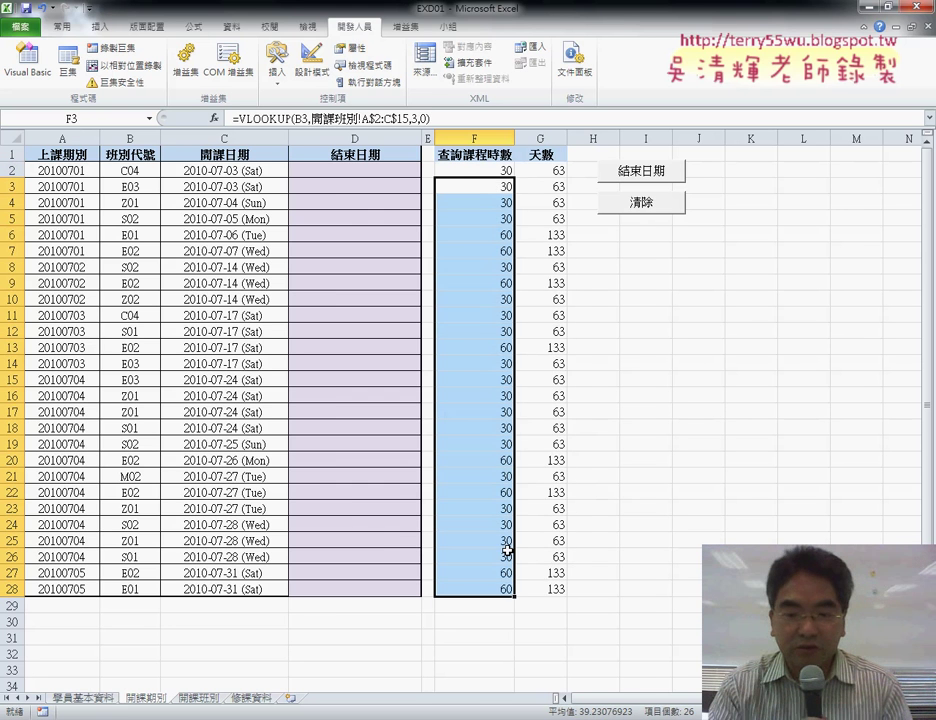
key(Delete)
click(483, 170)
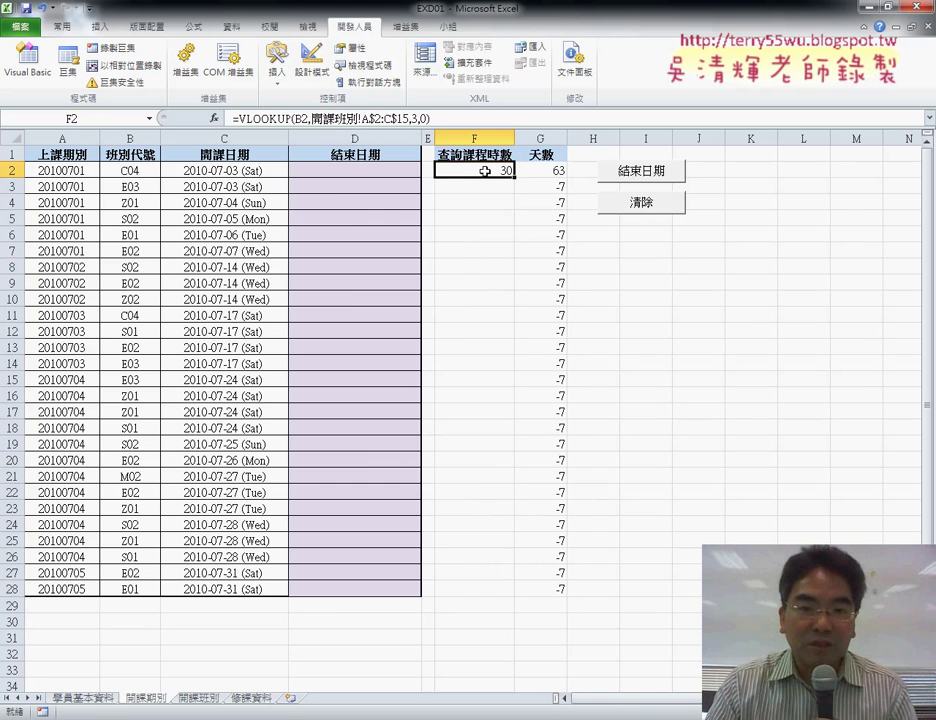
click(373, 119)
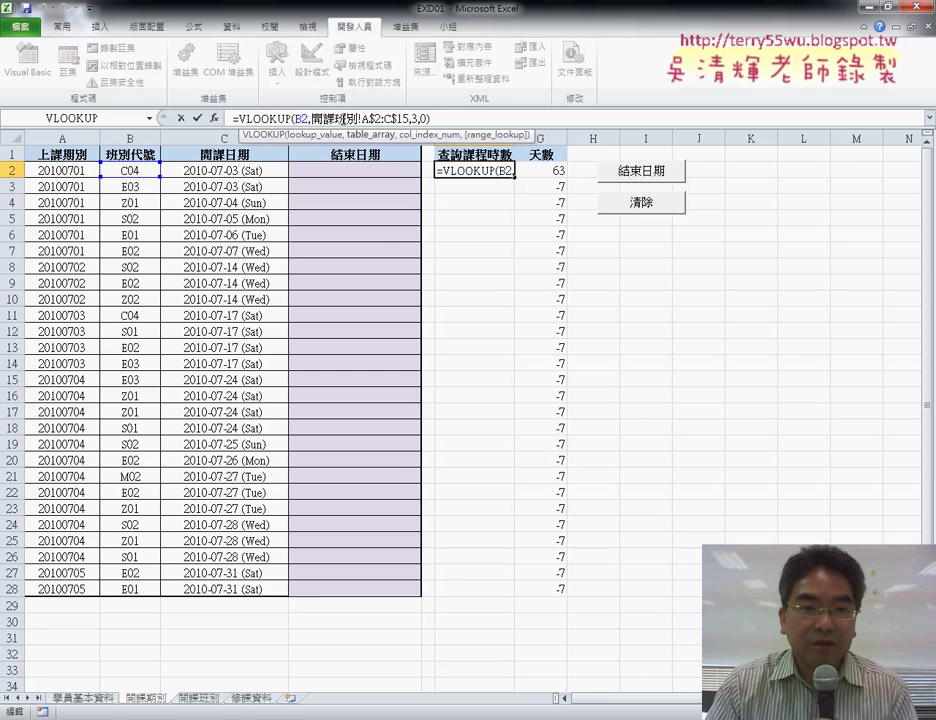
Reselect Table_array as 開課班別!A2:C15 in Function Arguments and confirm F2's VLOOKUP.
click(213, 118)
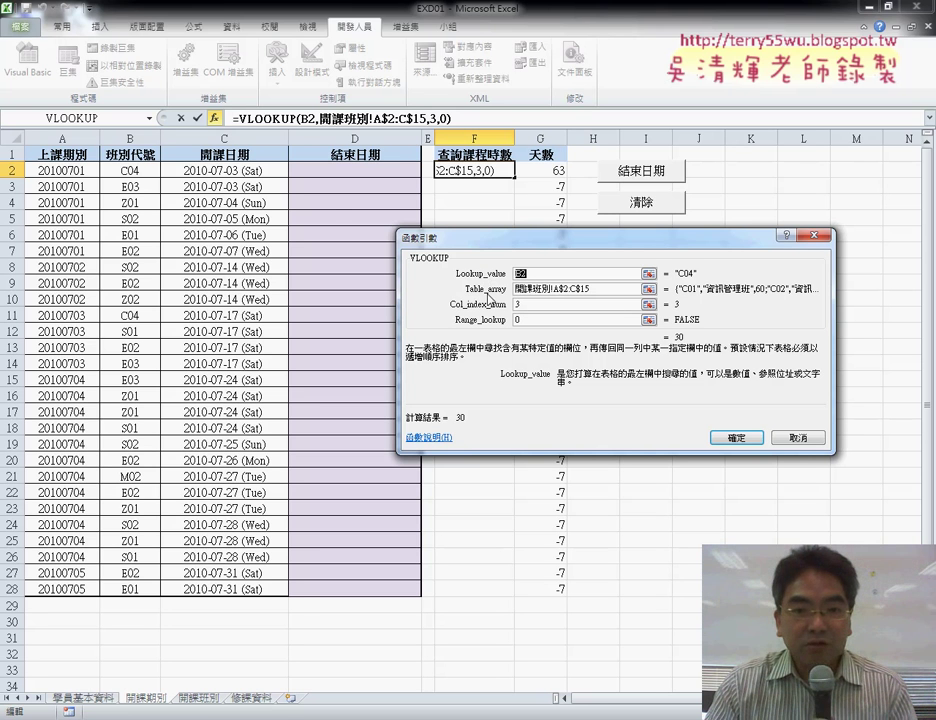
click(595, 290)
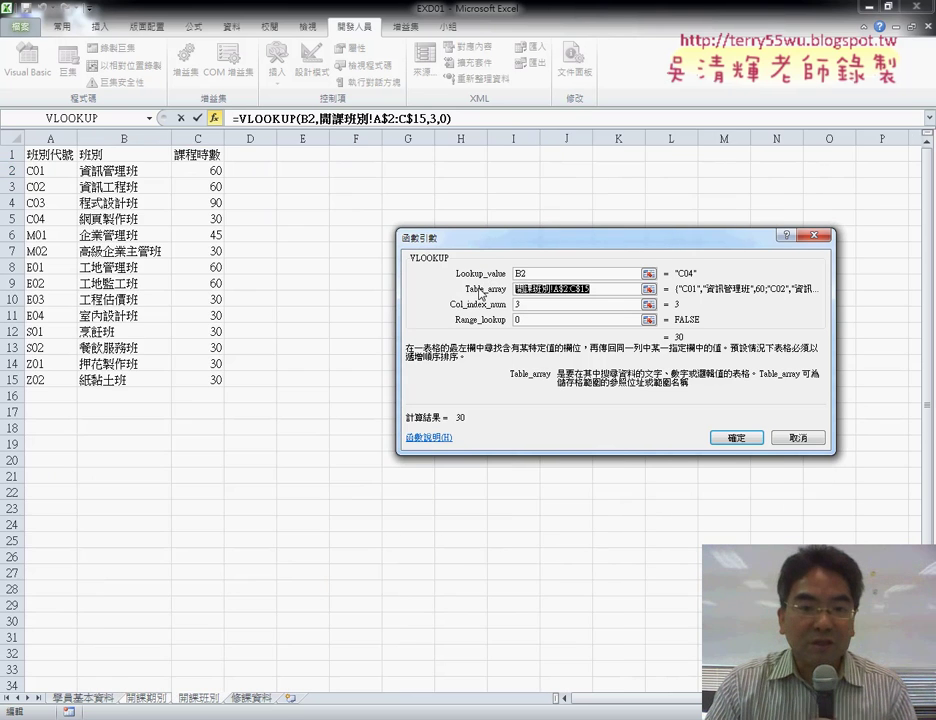
drag(35, 172, 200, 380)
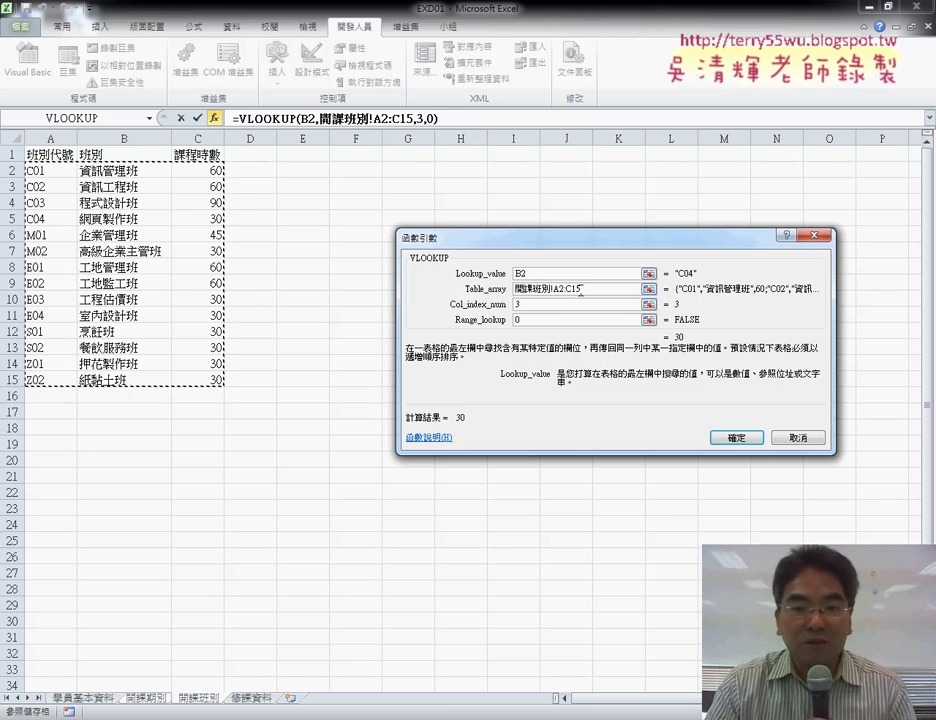
click(546, 303)
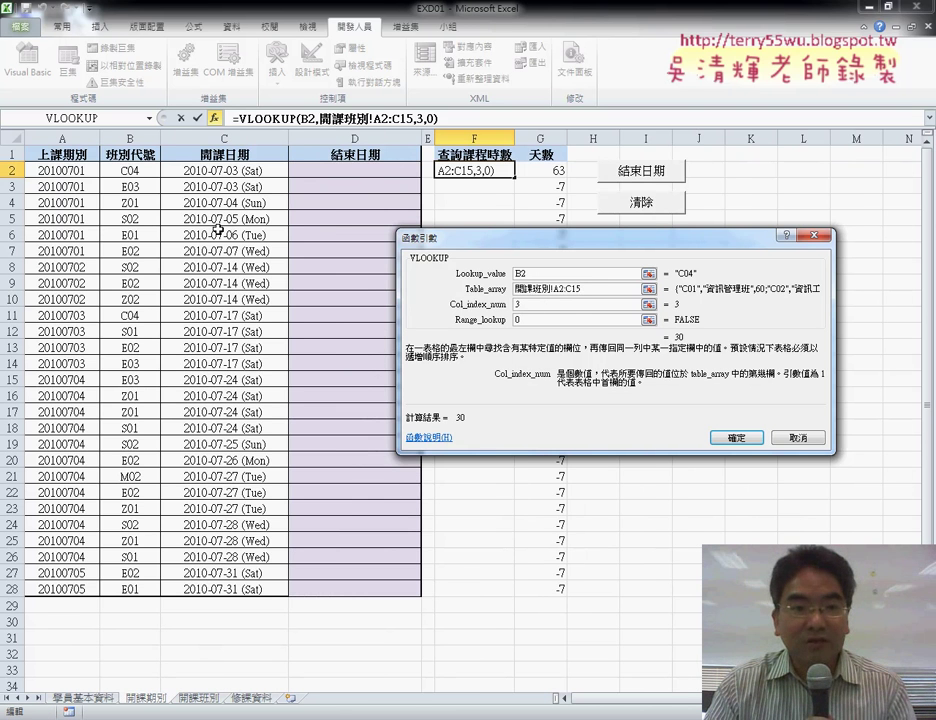
click(585, 291)
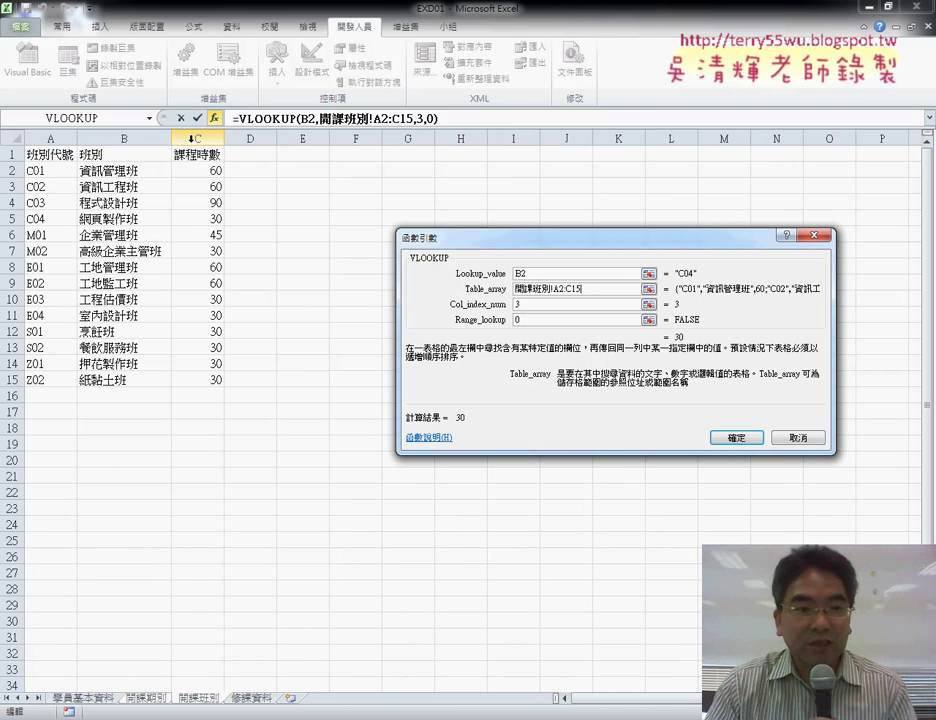
click(531, 321)
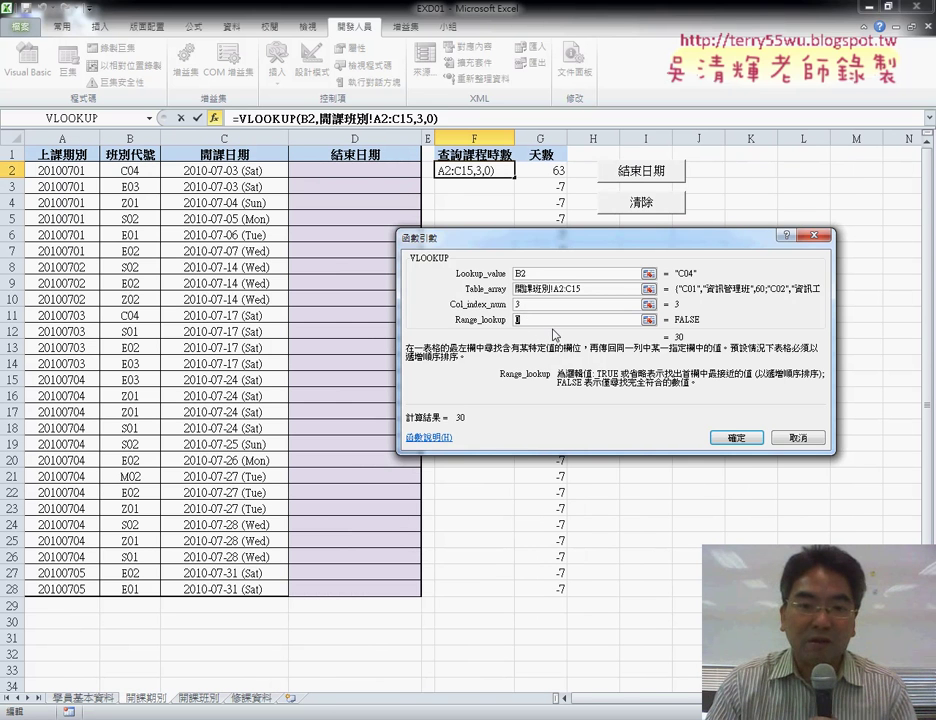
click(737, 436)
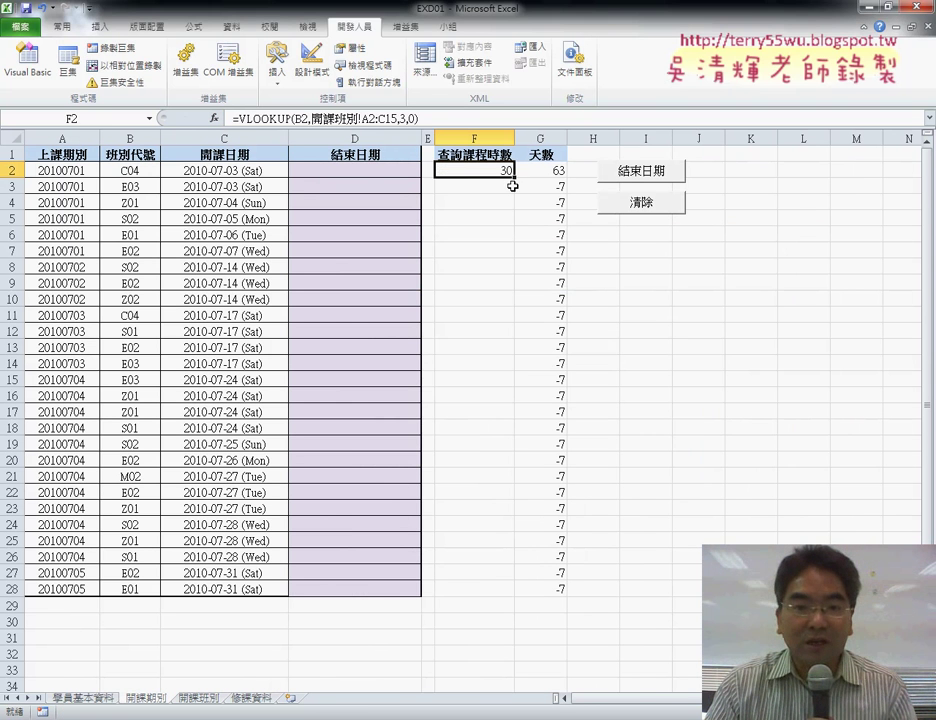
Fill F2's lookup down to F28, then highlight the A2:C15 range in F2's formula.
drag(512, 186, 515, 592)
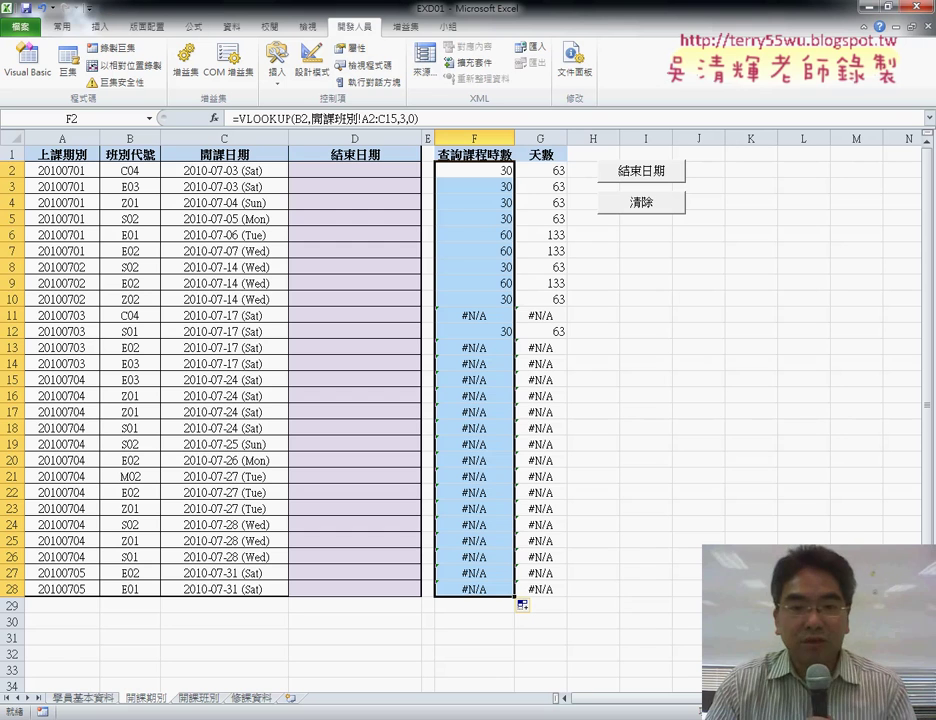
click(506, 187)
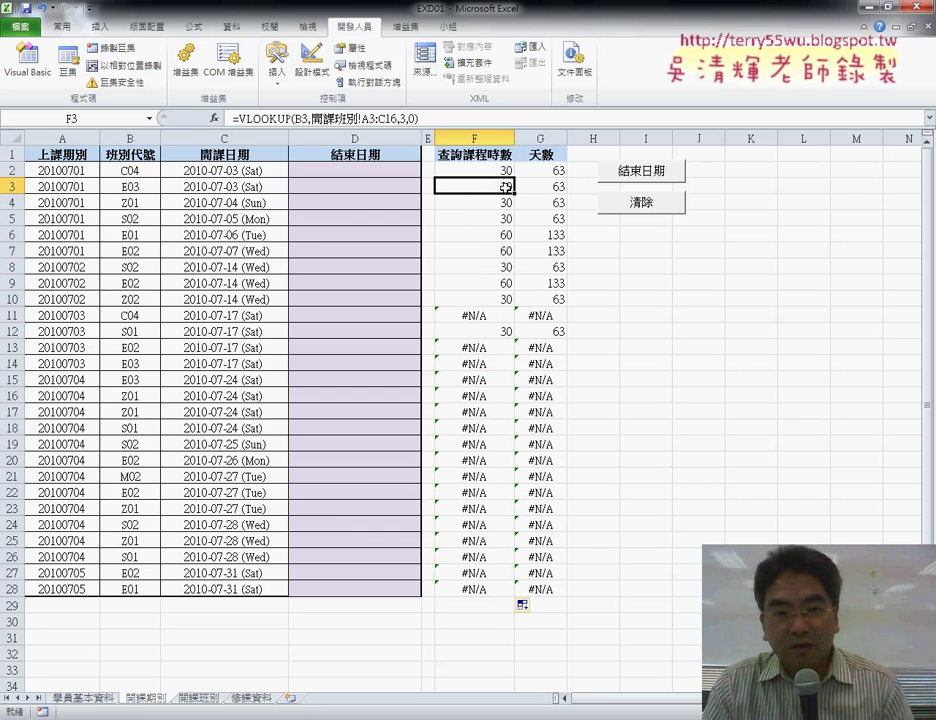
click(504, 172)
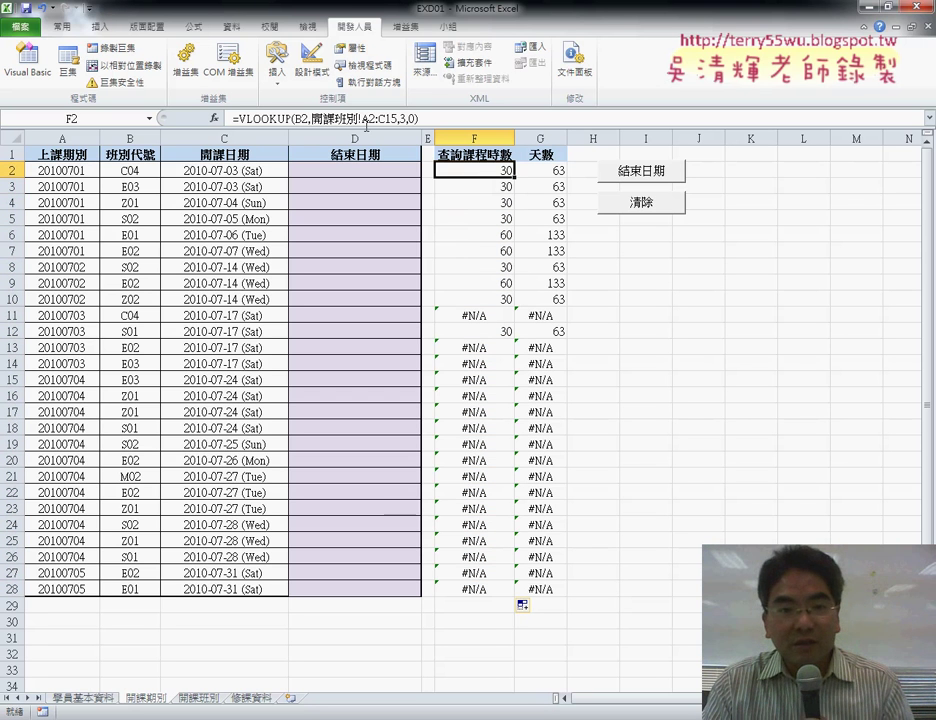
drag(362, 118, 398, 118)
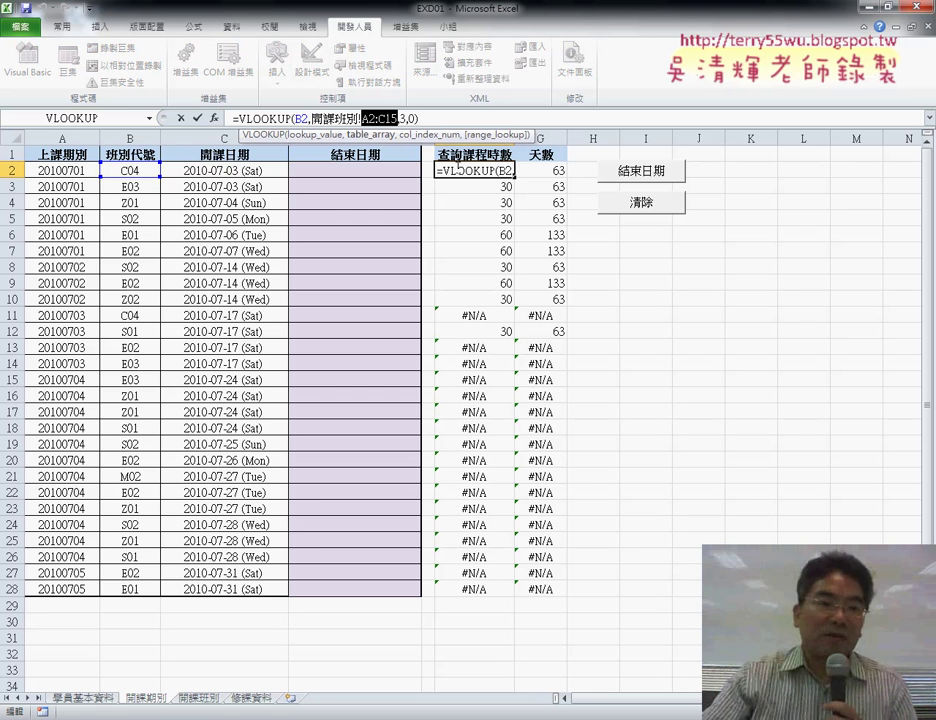
Commit F2 unchanged and compare the shifting lookup ranges in F2 through F7.
click(304, 118)
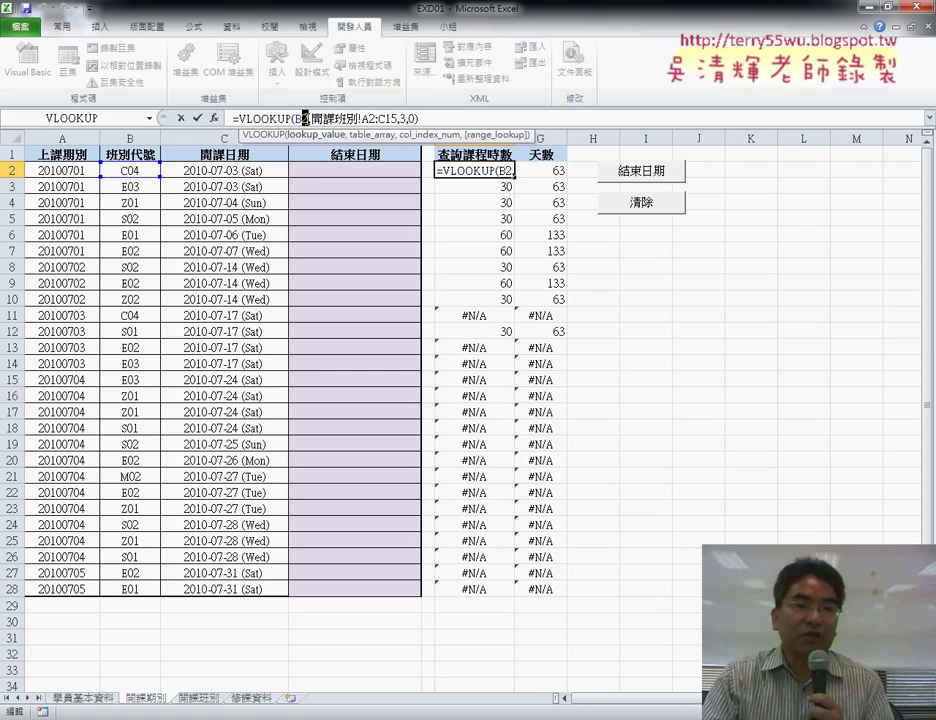
click(197, 118)
click(497, 187)
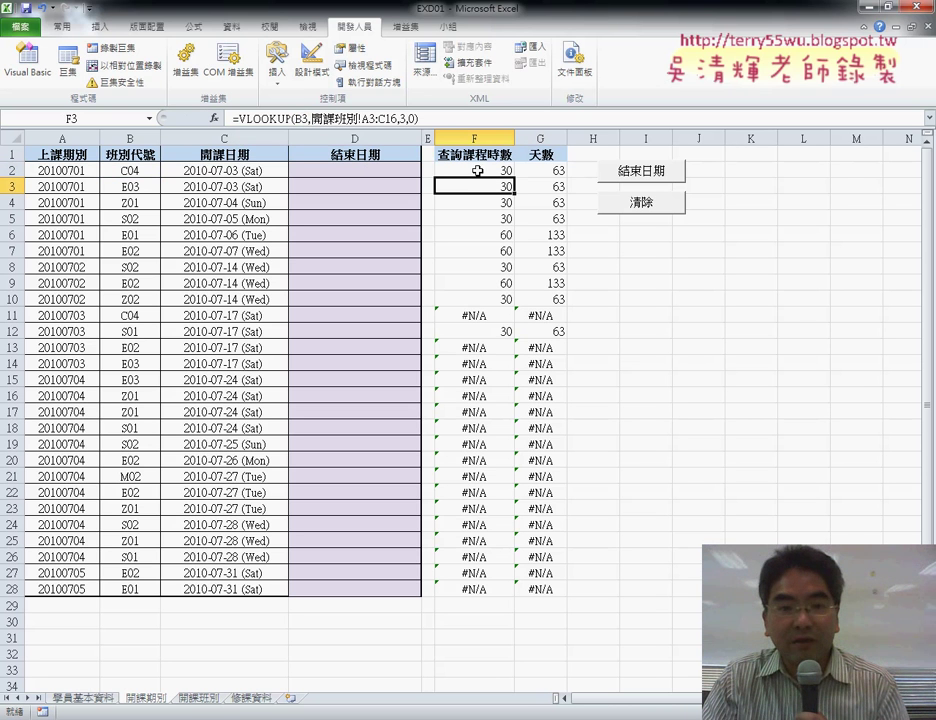
click(477, 171)
click(477, 187)
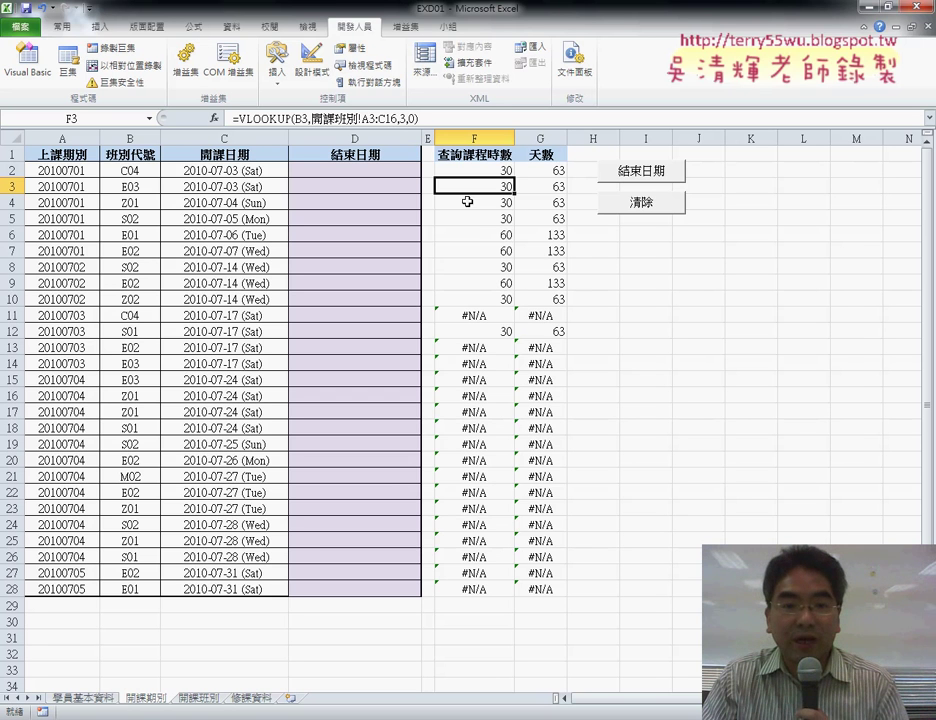
click(478, 204)
click(478, 217)
click(482, 235)
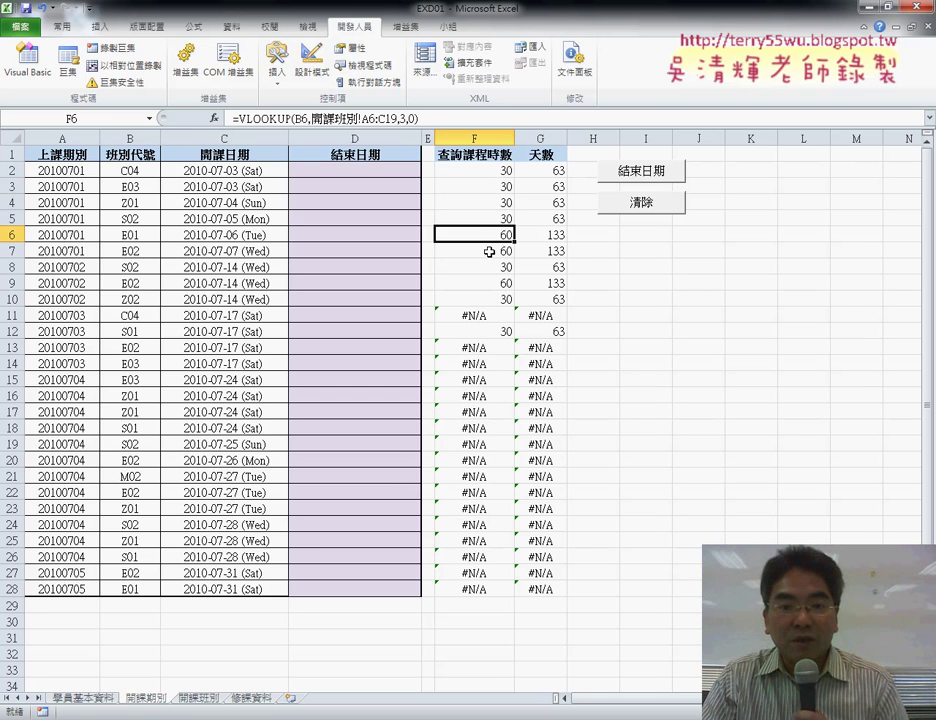
click(486, 251)
Mark the A2:C15 class table on 開課班別, then return to edit F2's formula.
click(203, 697)
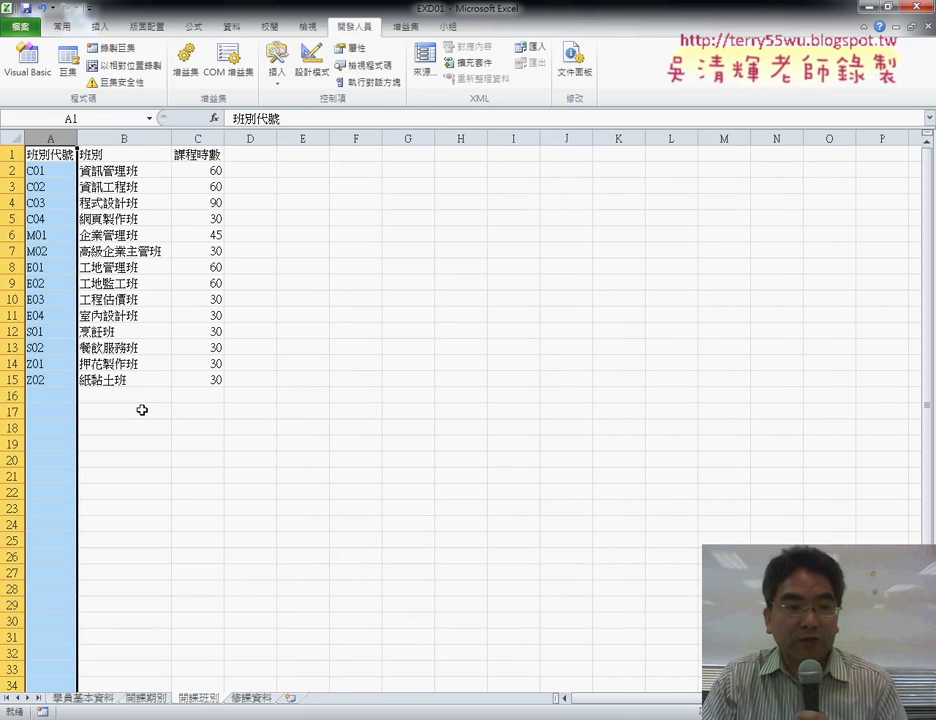
mouse_move(71, 173)
mouse_down()
mouse_move(231, 376)
mouse_move(216, 377)
mouse_up()
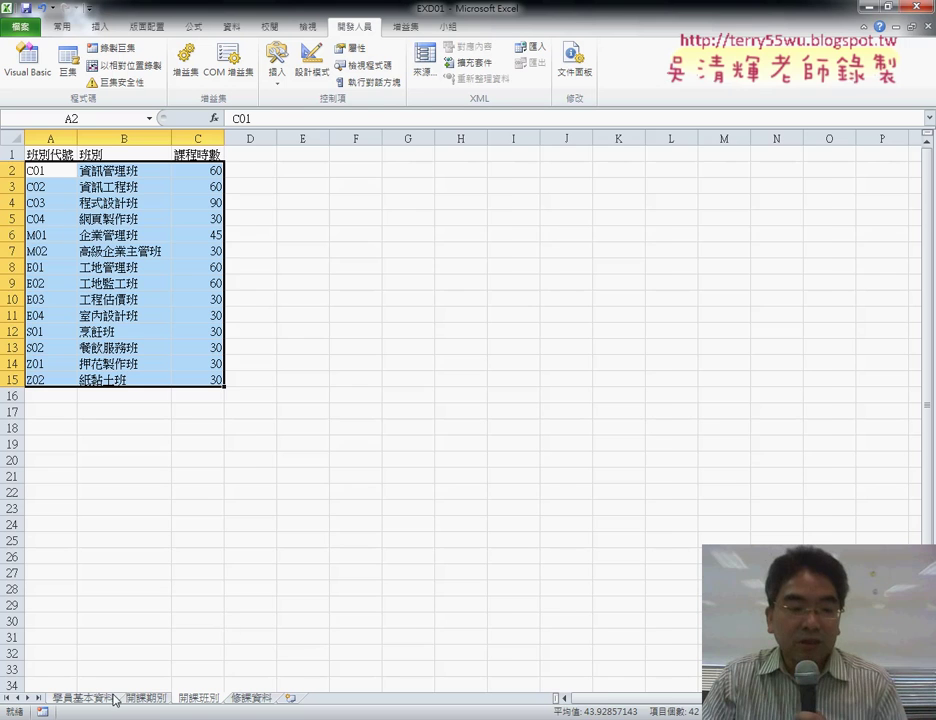
click(155, 700)
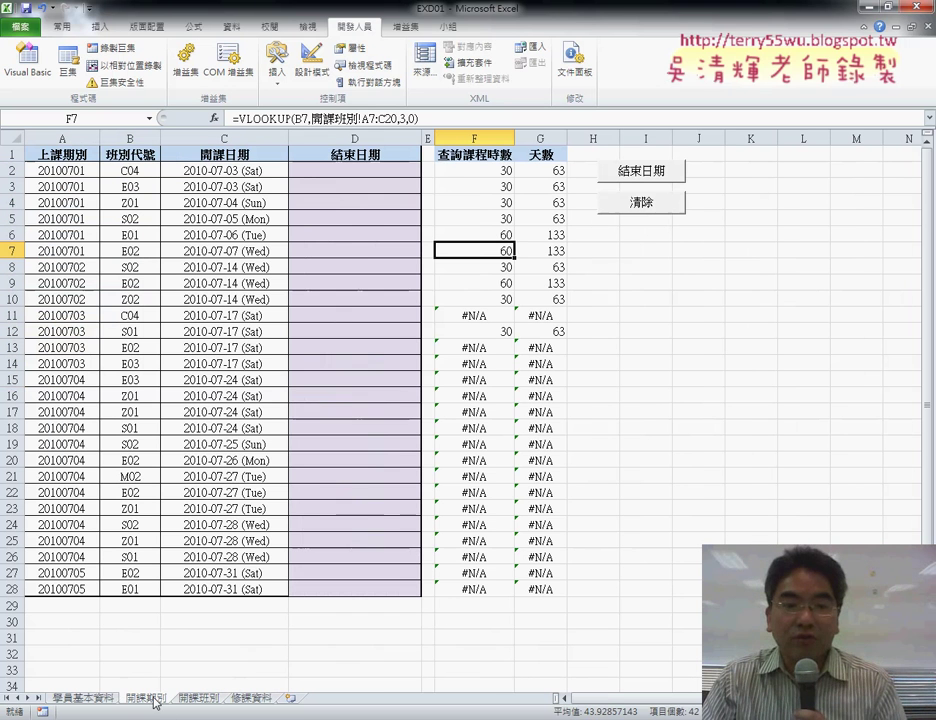
click(497, 176)
click(369, 118)
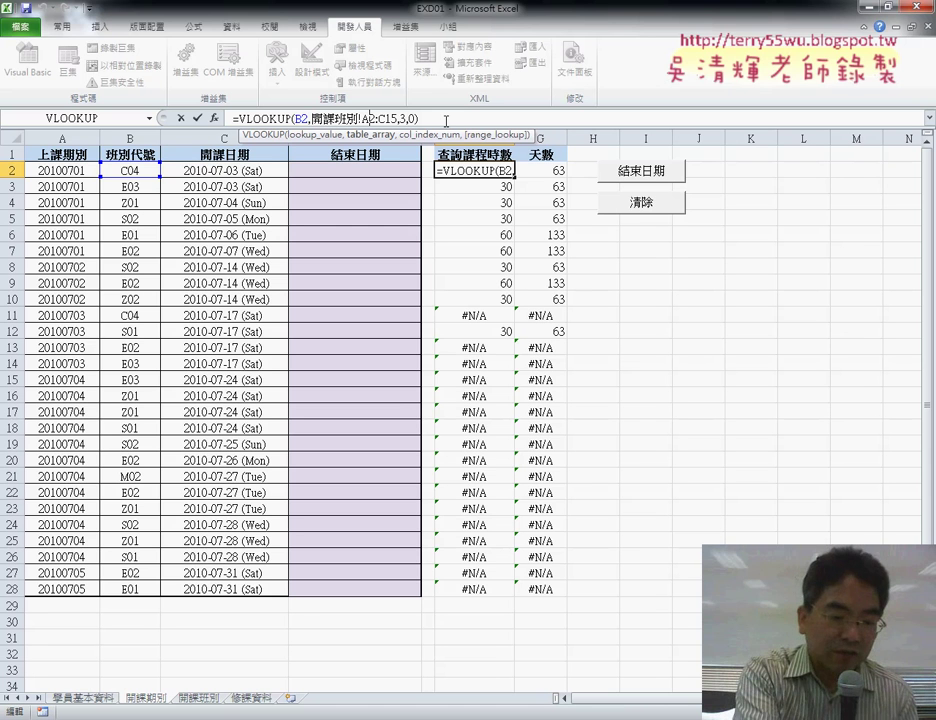
Lock the table range as 開課班別!A$2:C$15 and refill the lookup down to F28.
text($)
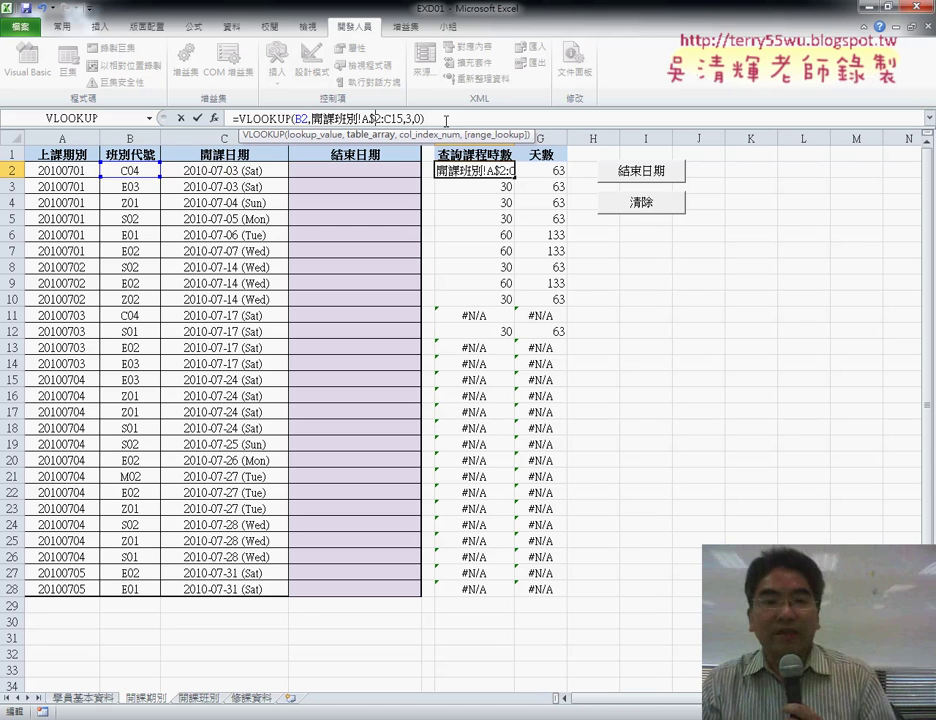
key(Right)
key(Right)
key(Right)
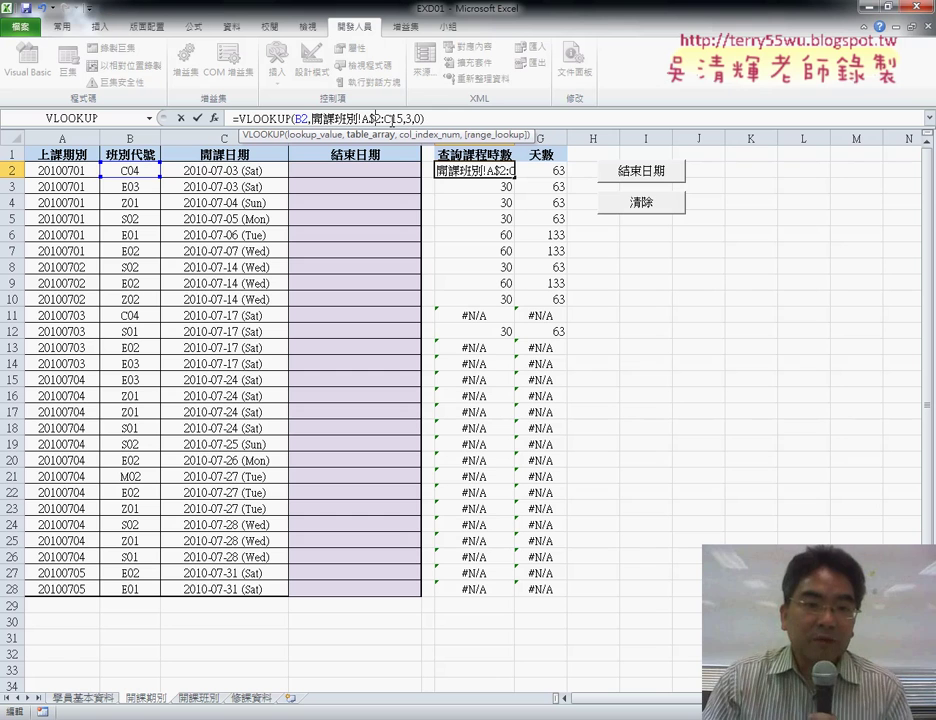
text($)
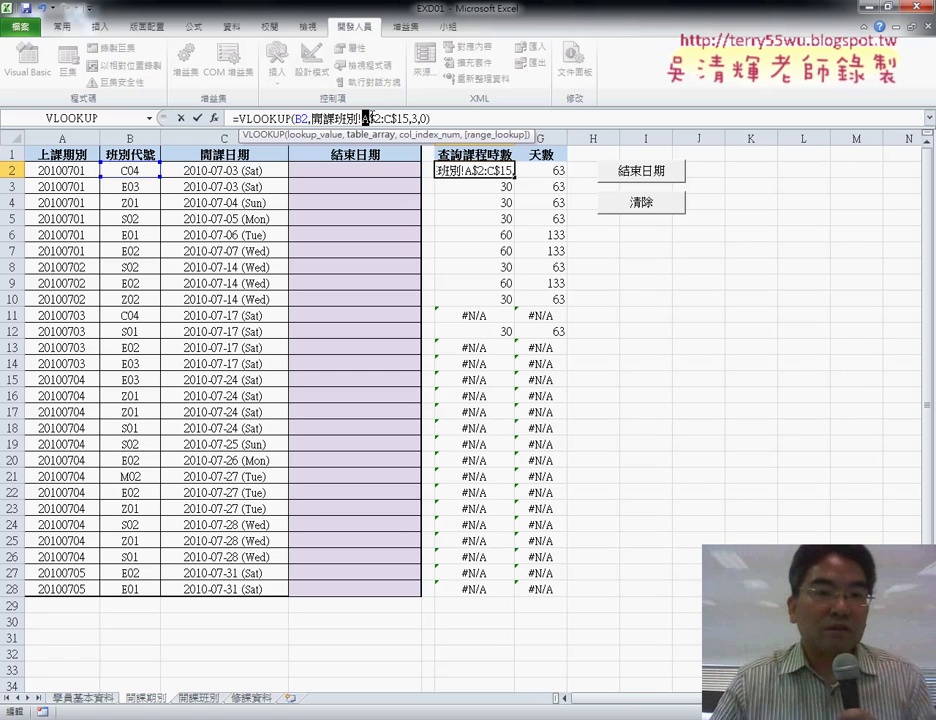
click(302, 118)
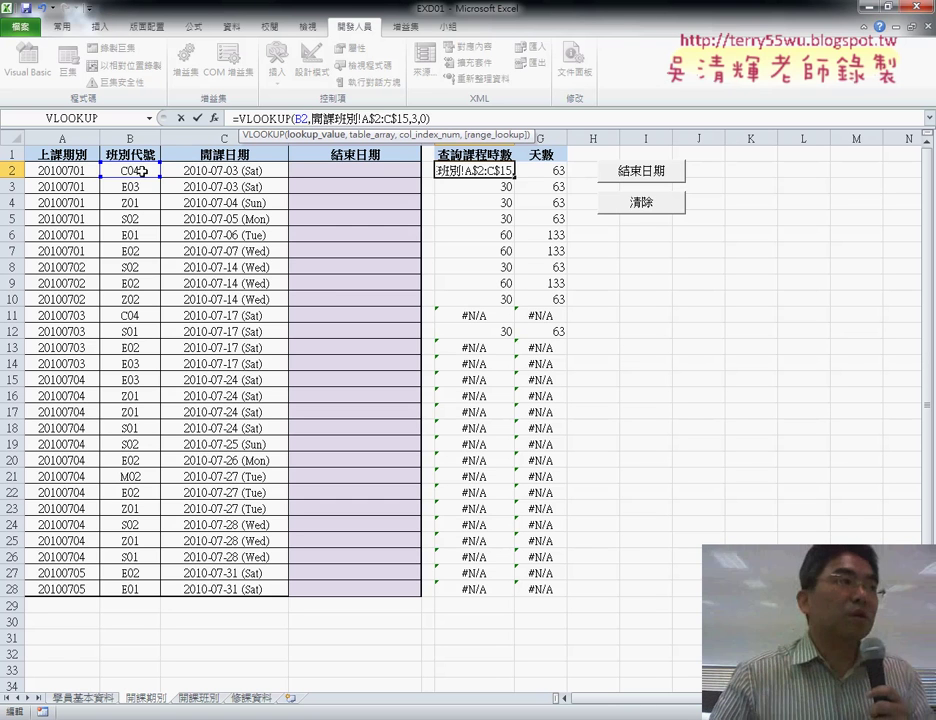
click(197, 118)
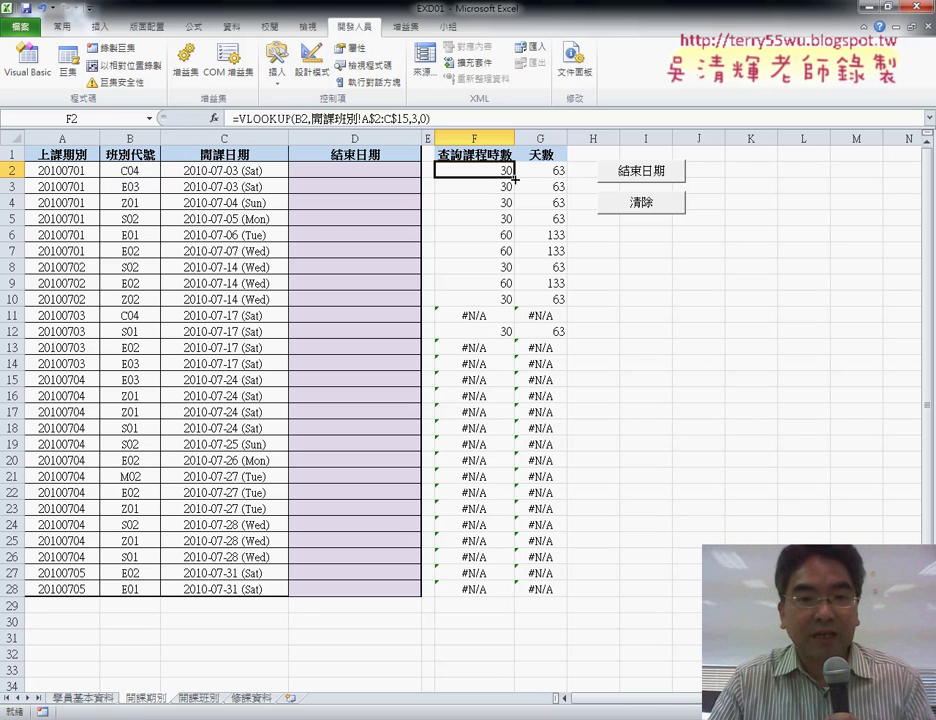
drag(515, 178, 515, 596)
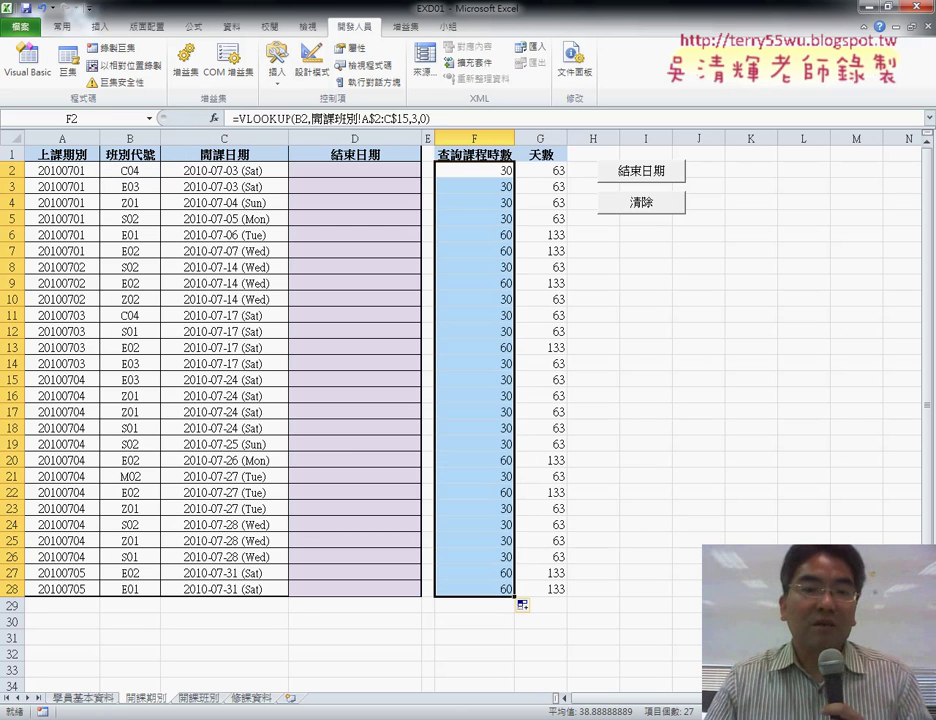
Begin D2's end-date formula as =C2+ and bring up the function list.
click(396, 171)
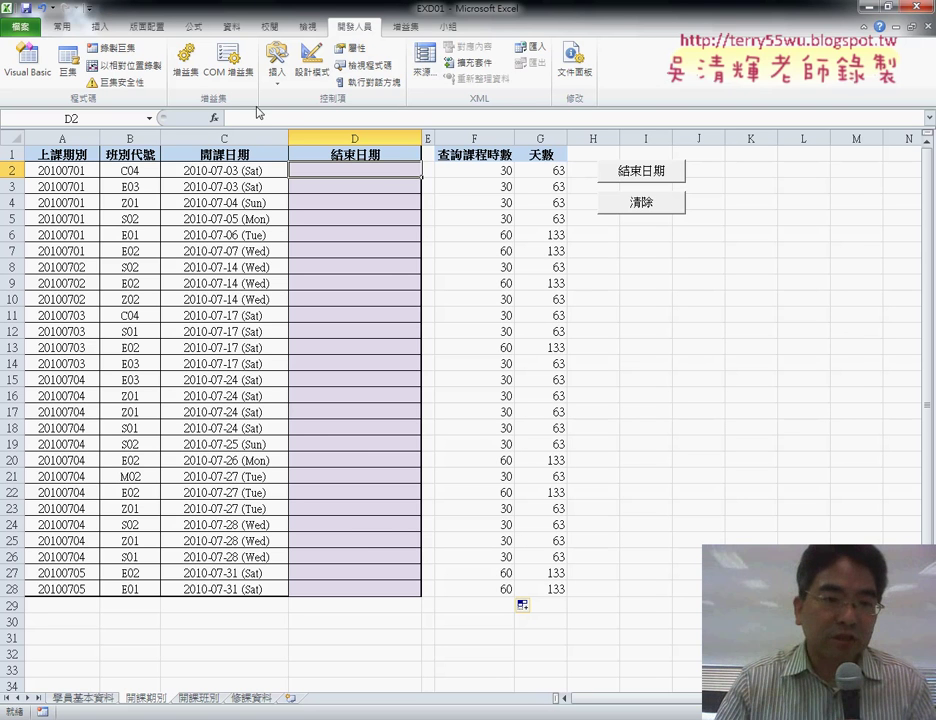
click(258, 115)
text(=)
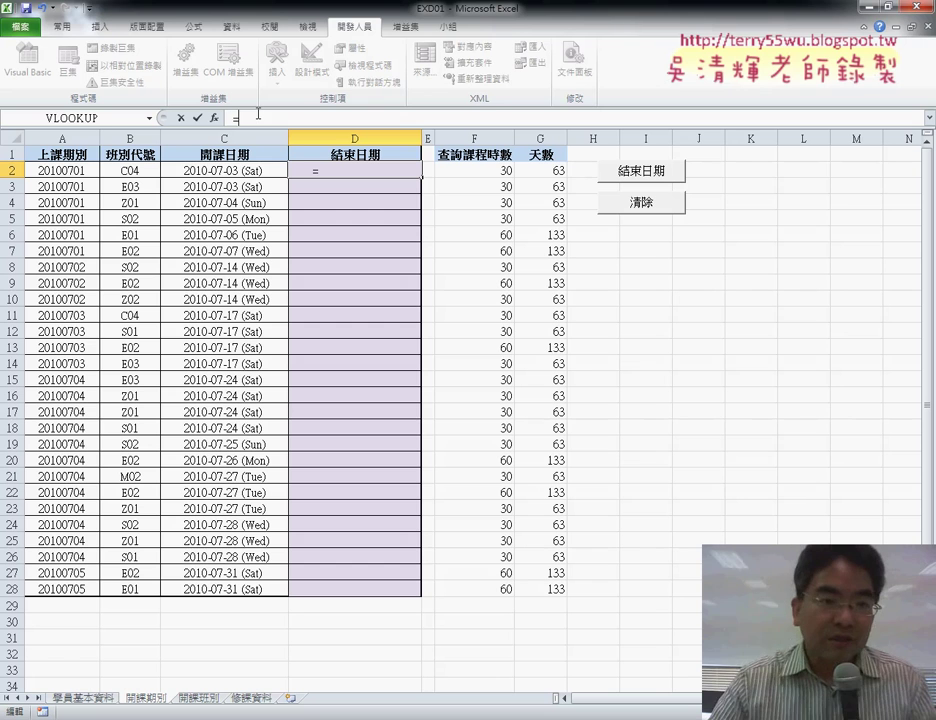
click(266, 170)
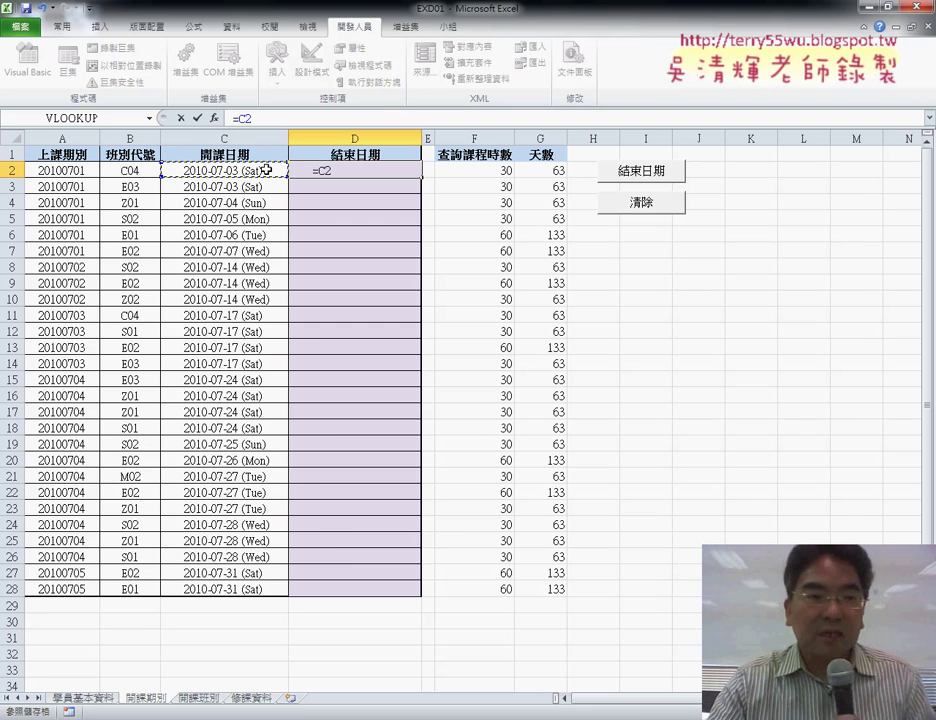
text(+)
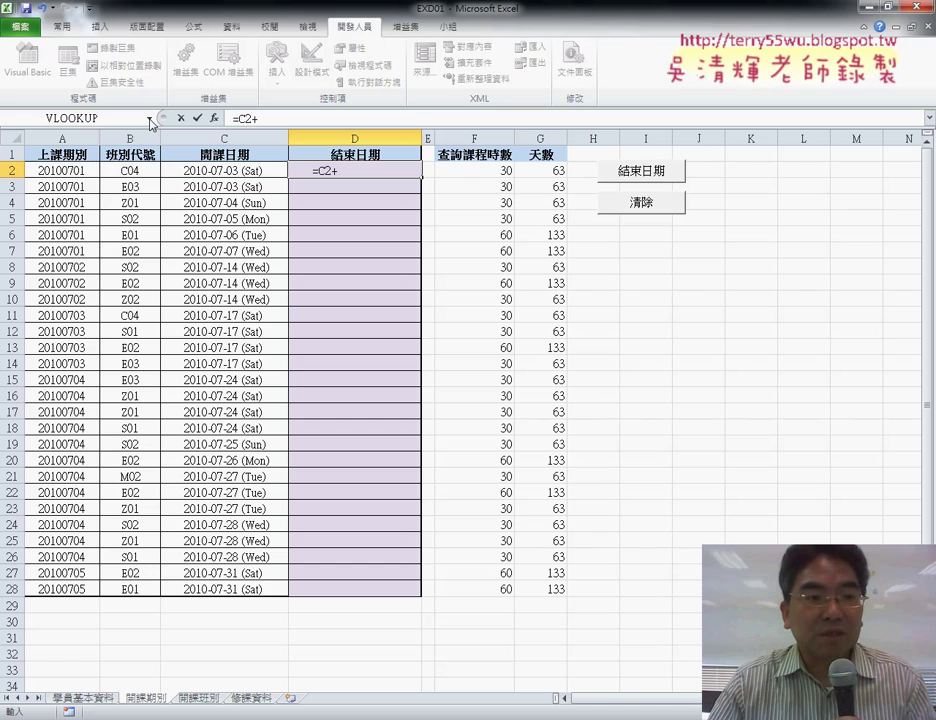
click(150, 119)
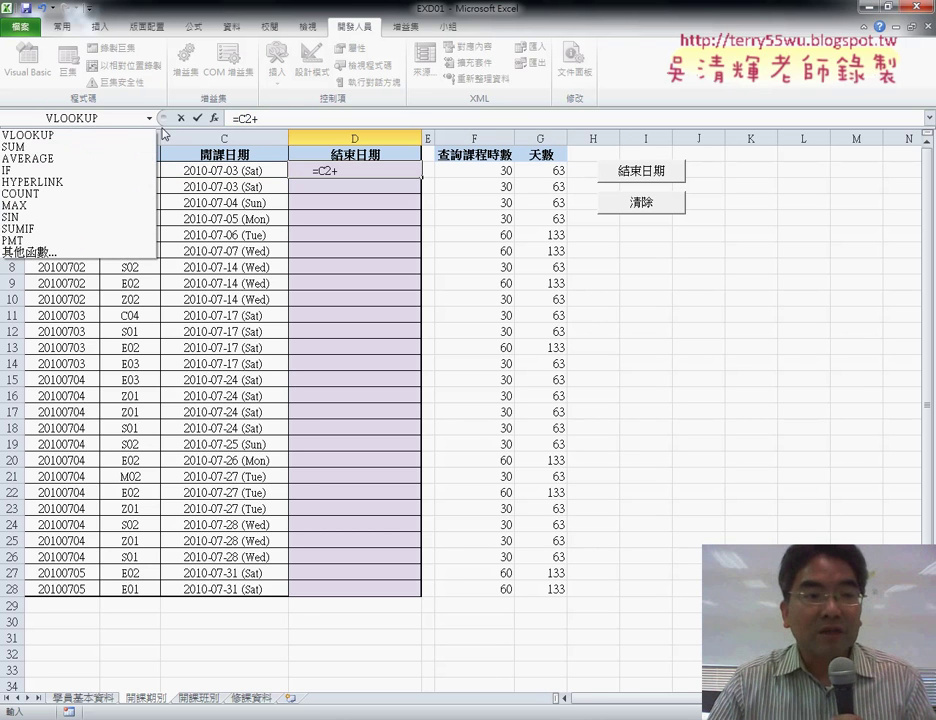
Add VLOOKUP(B2,開課班別!A2:C15,3,0) after =C2+ in D2, showing 2010-08-02.
click(100, 136)
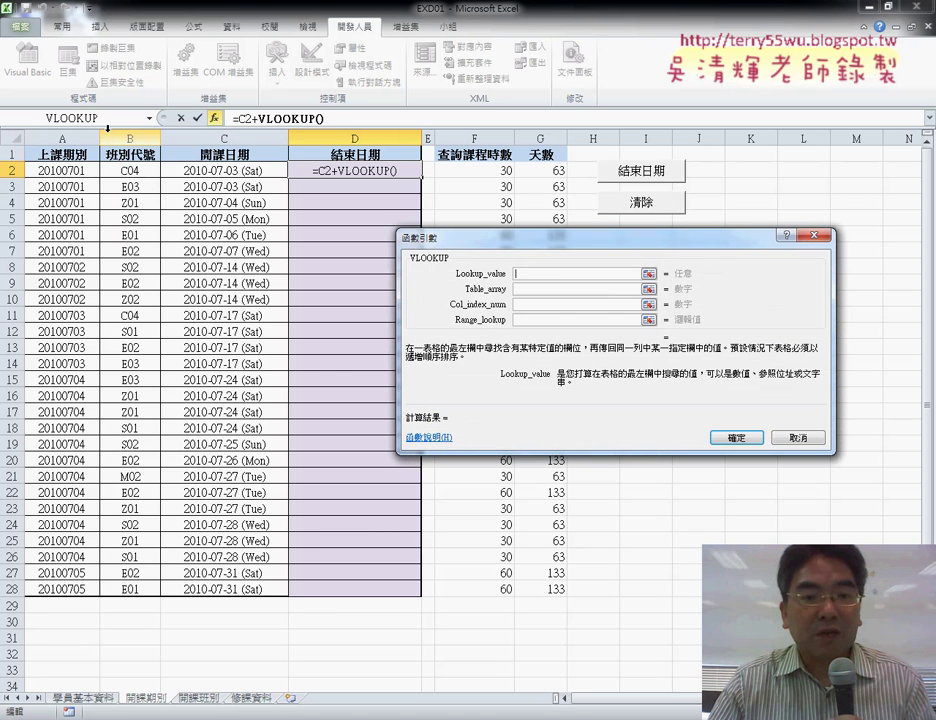
click(133, 172)
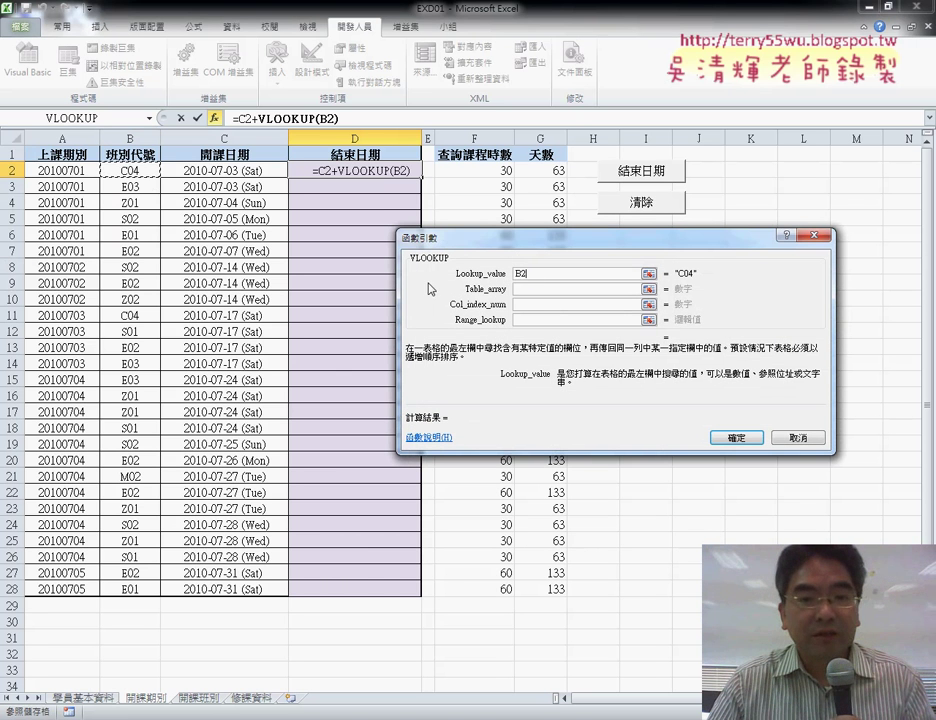
key(Tab)
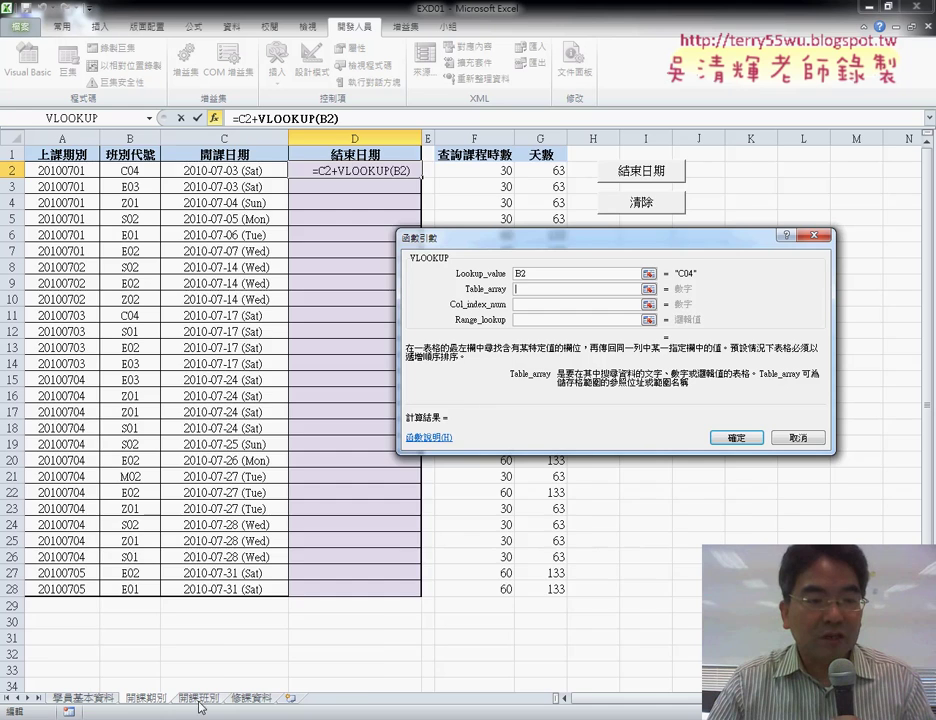
click(199, 697)
drag(45, 175, 212, 380)
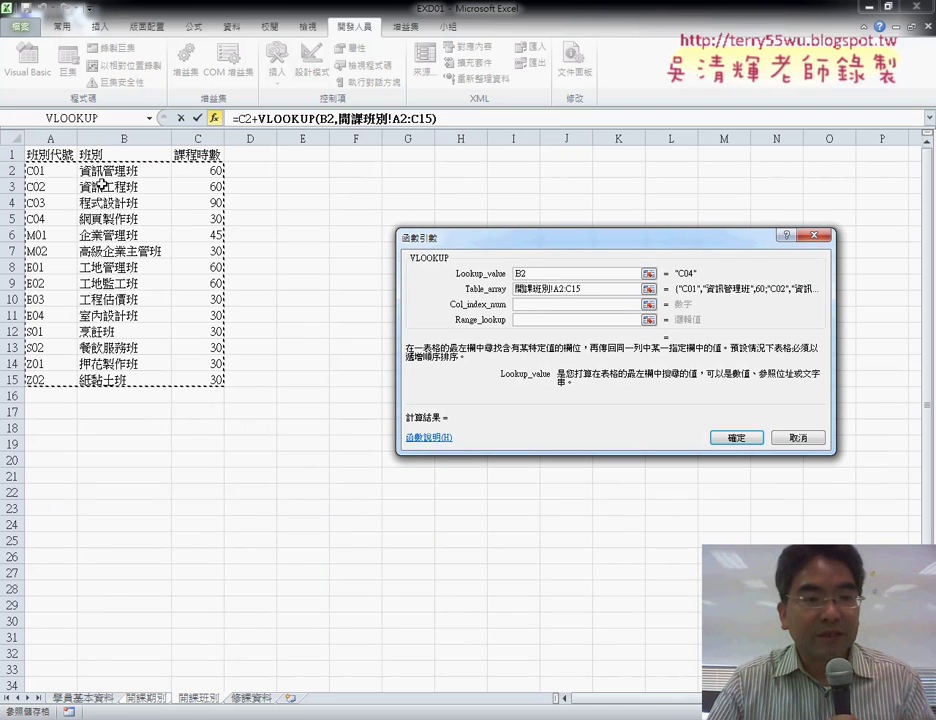
click(545, 304)
text(3)
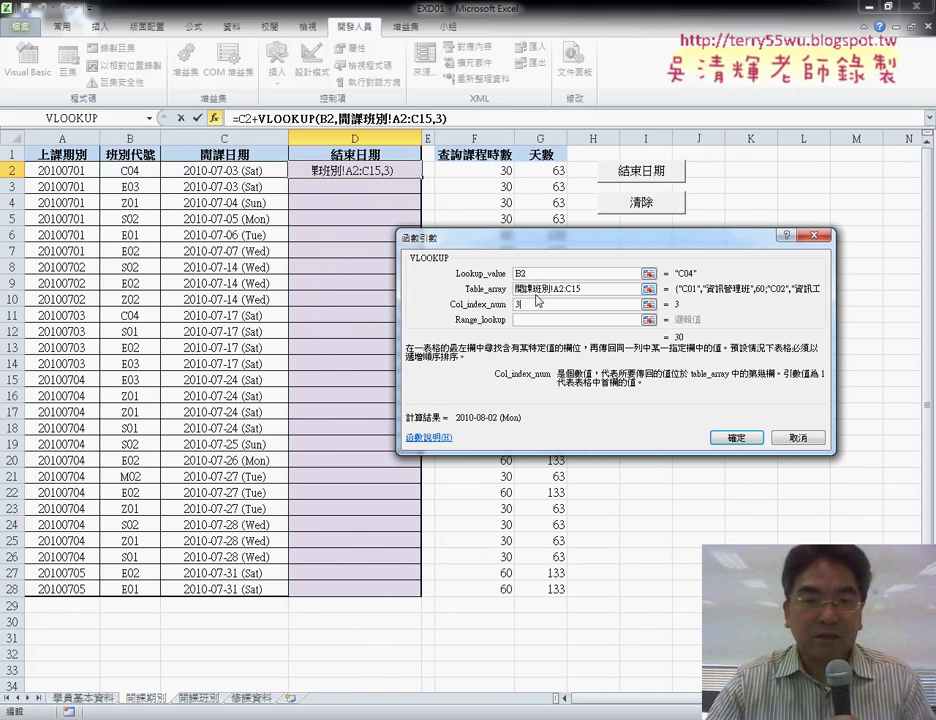
click(537, 317)
text(0)
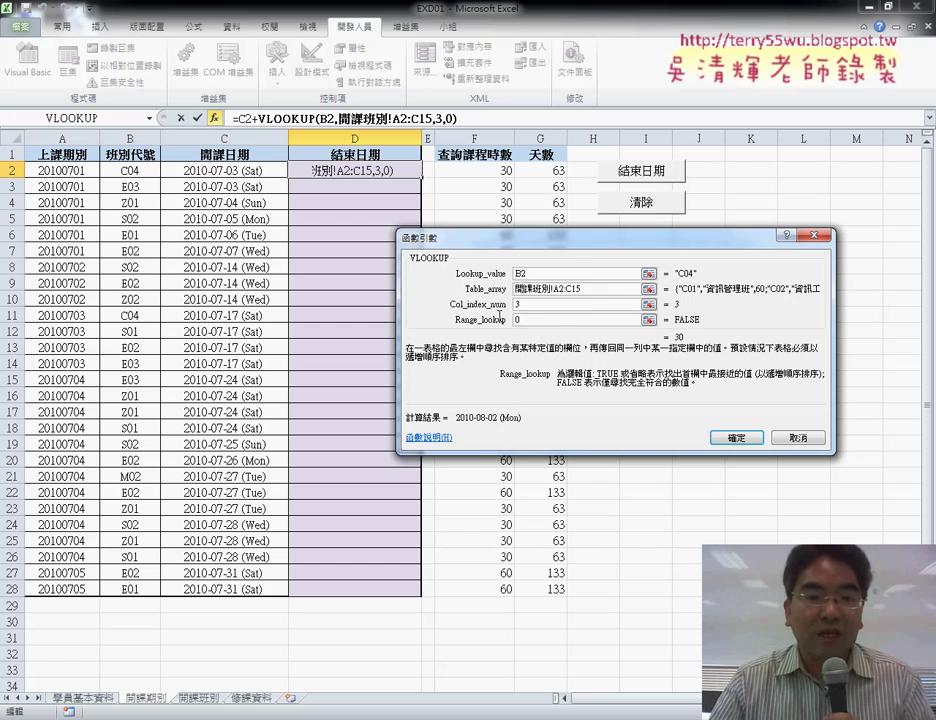
double_click(531, 321)
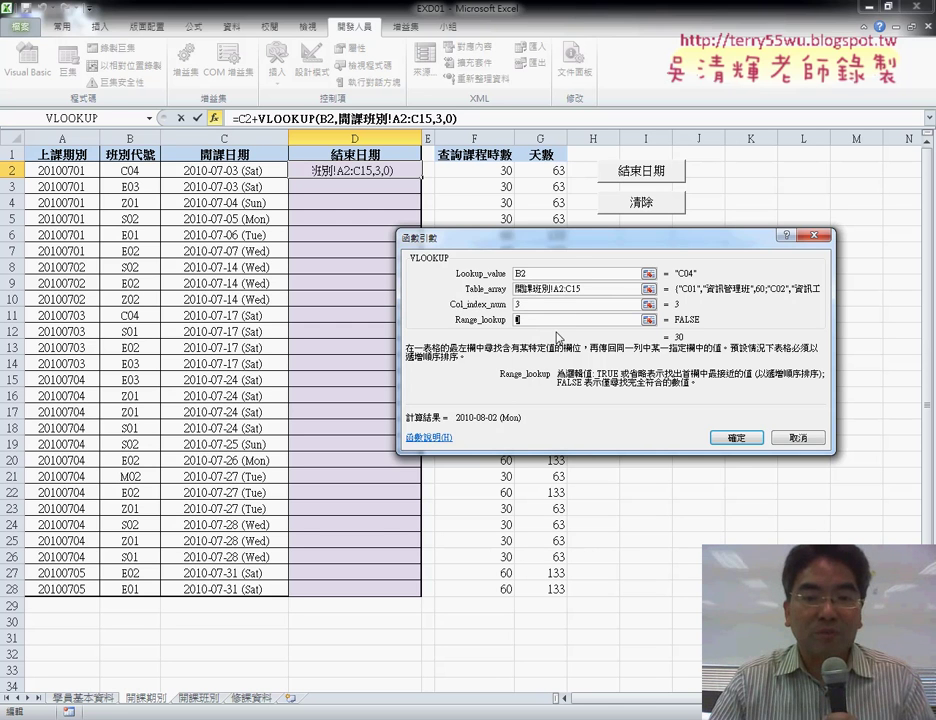
click(738, 438)
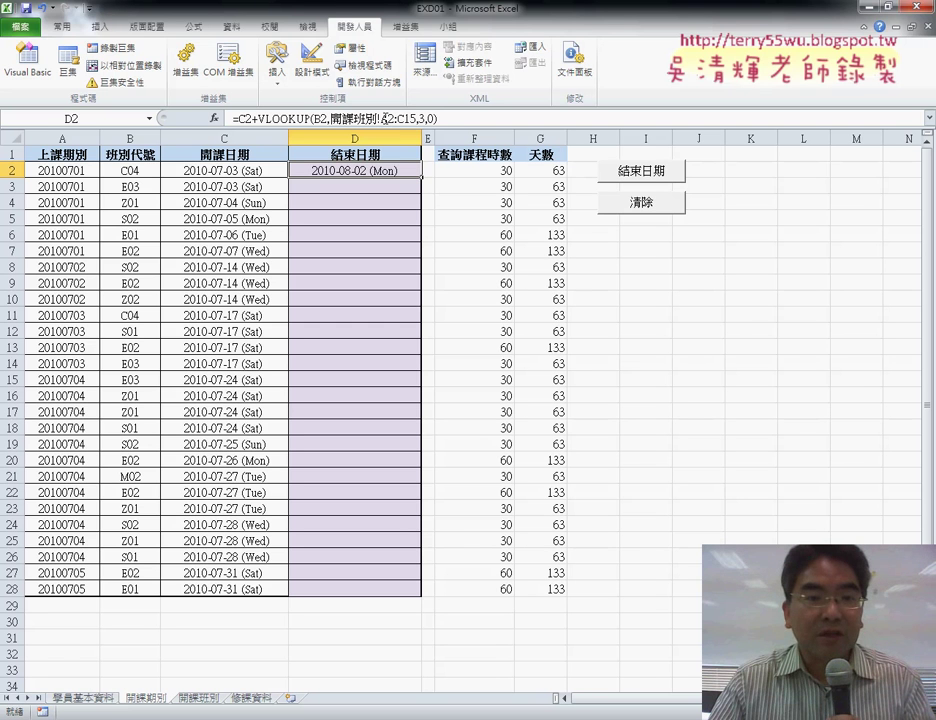
Row-lock the range to A$2:C$15 and wrap the lookup as (VLOOKUP(...)/3-1)*7.
drag(381, 118, 416, 118)
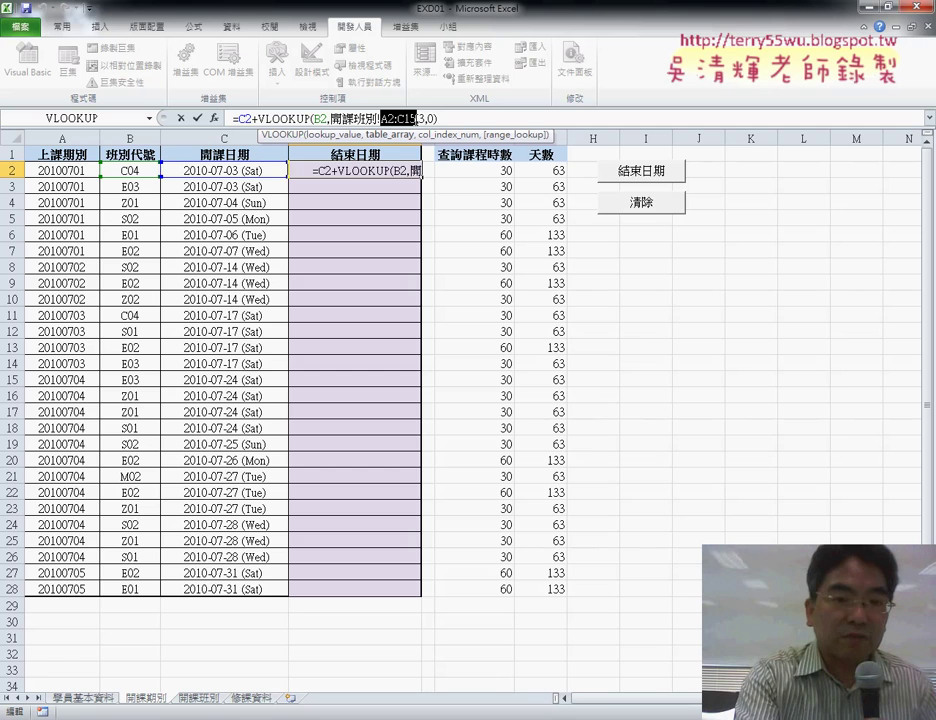
key(F4)
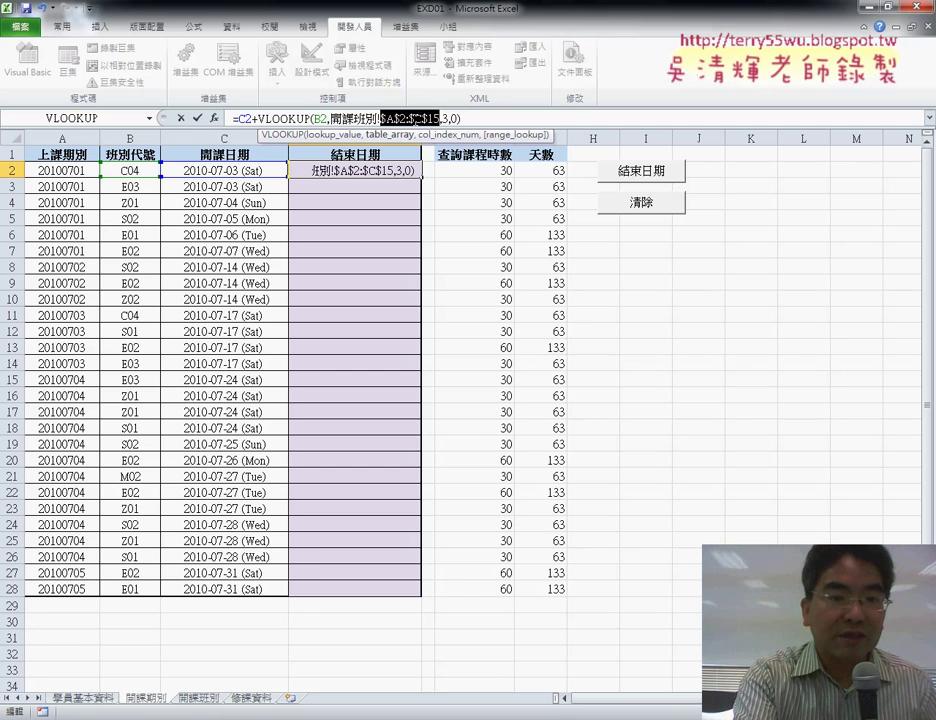
key(F4)
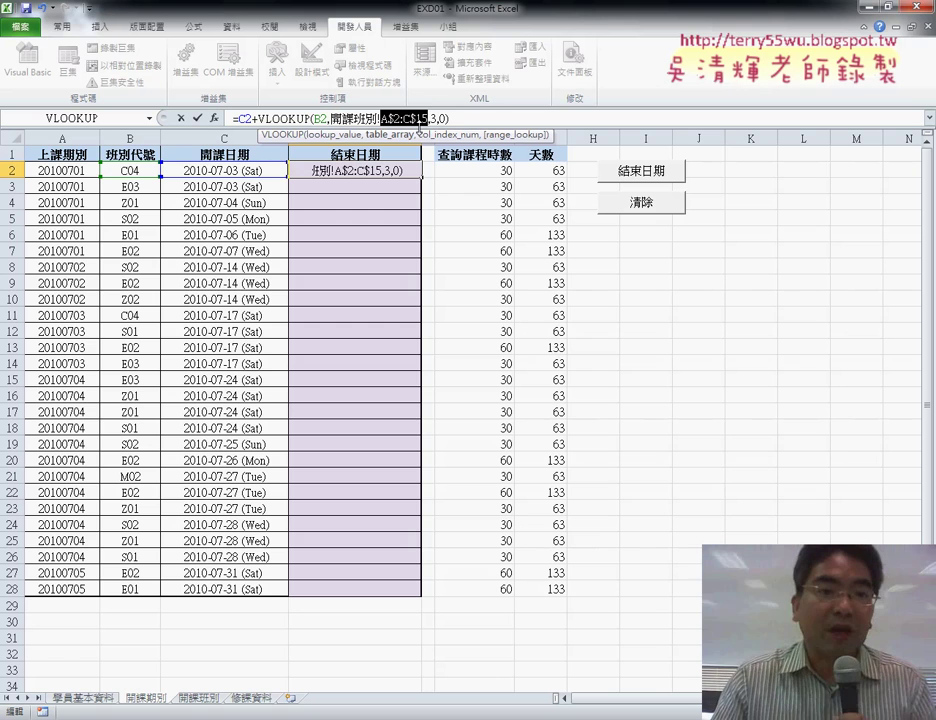
click(471, 121)
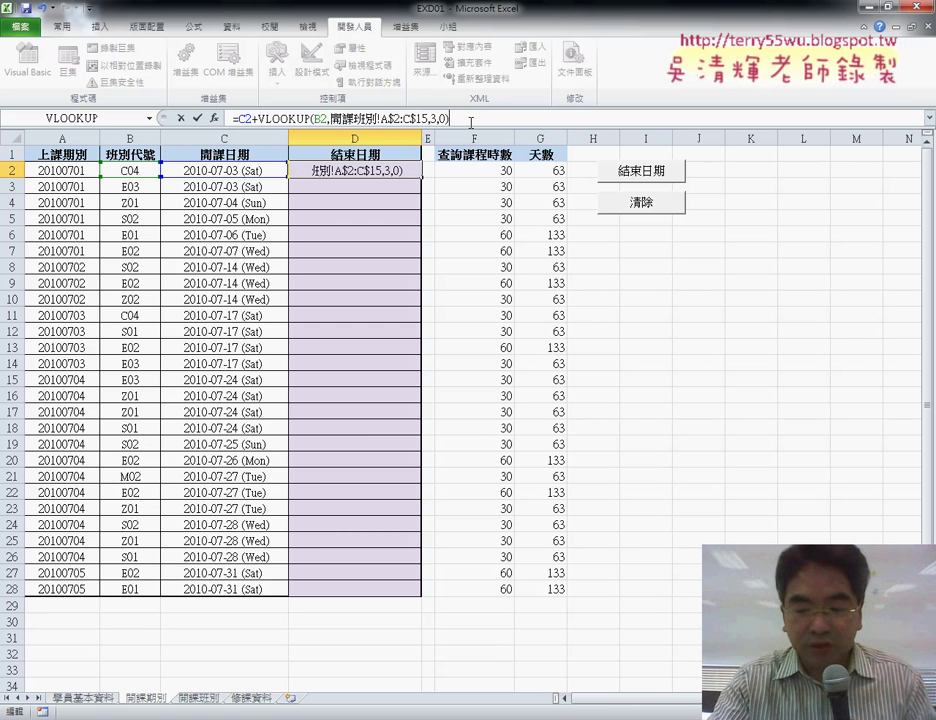
text(/3-)
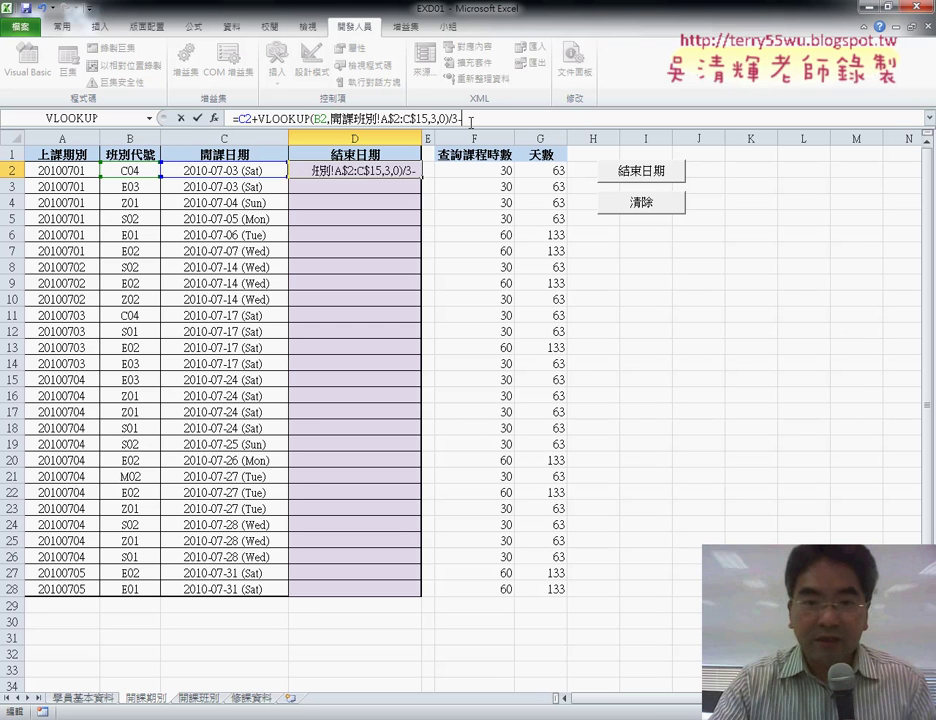
text(1)
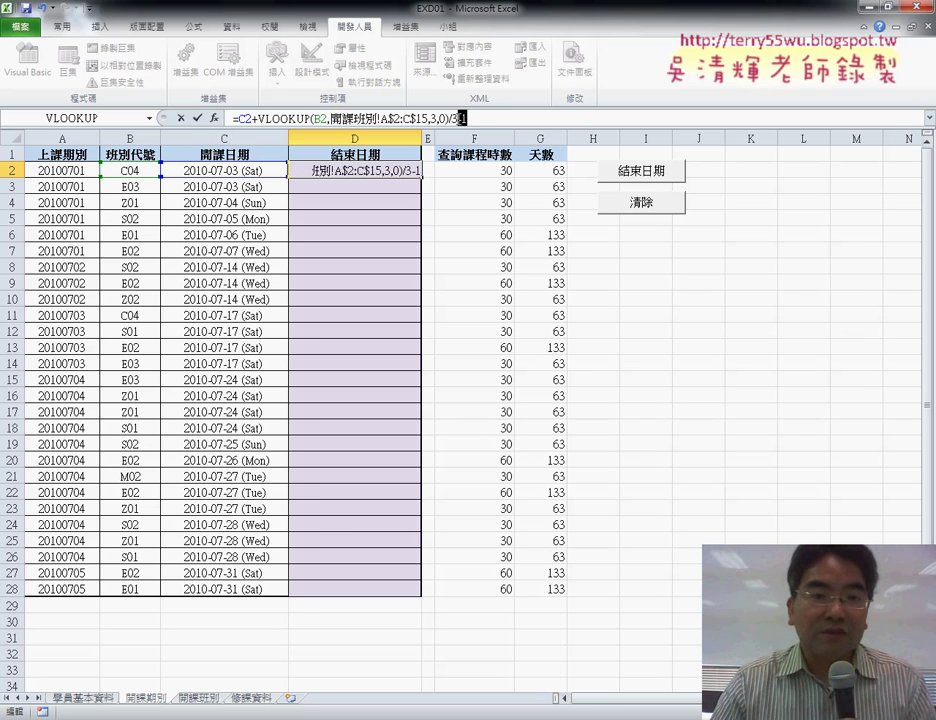
click(257, 118)
text(()
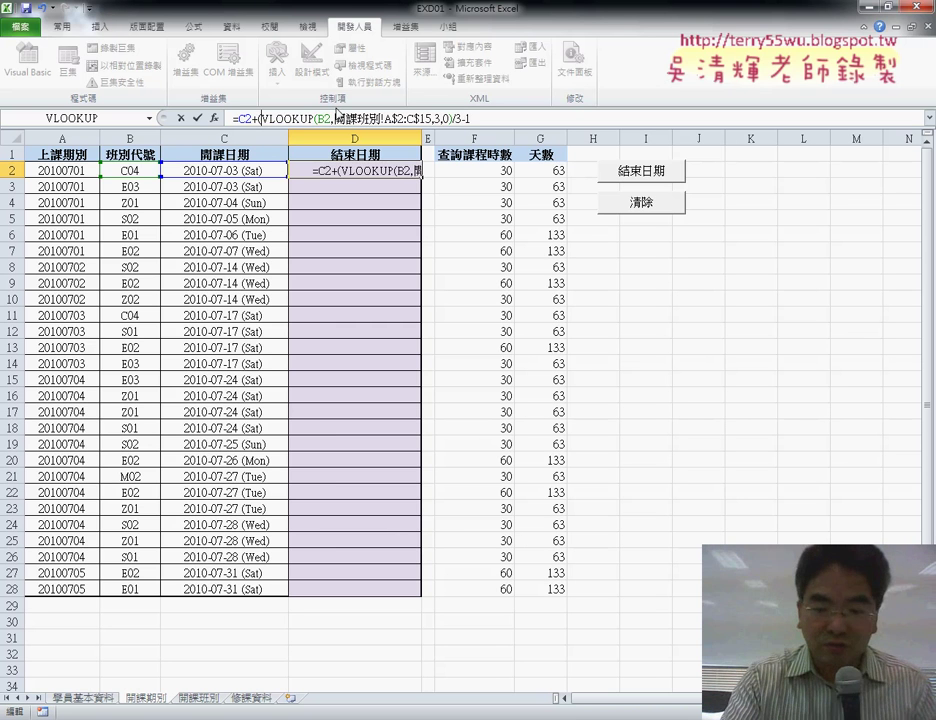
key(End)
text())
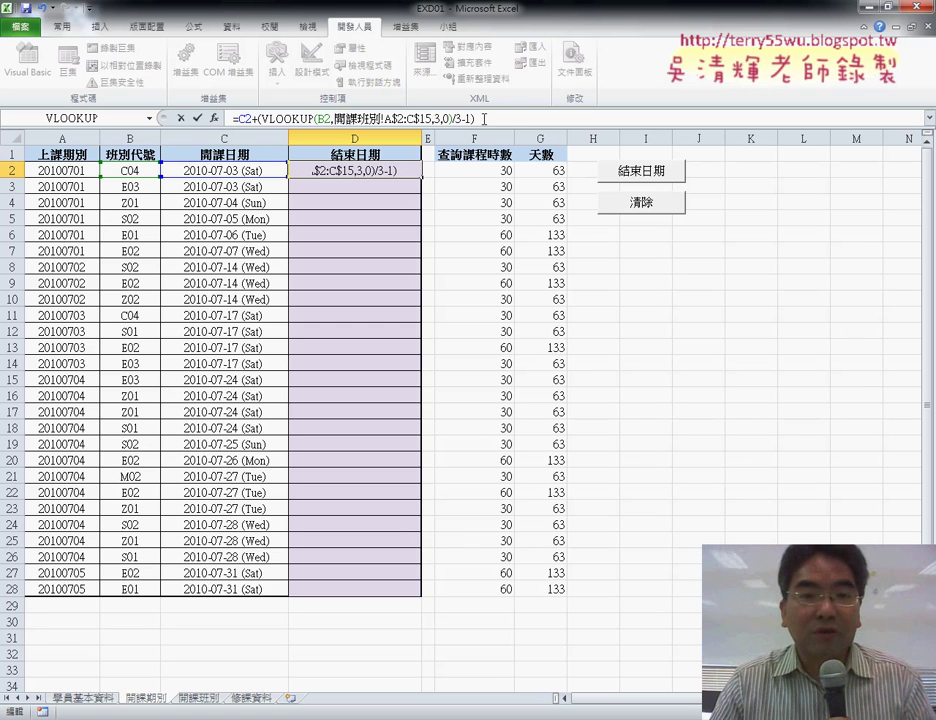
text(*)
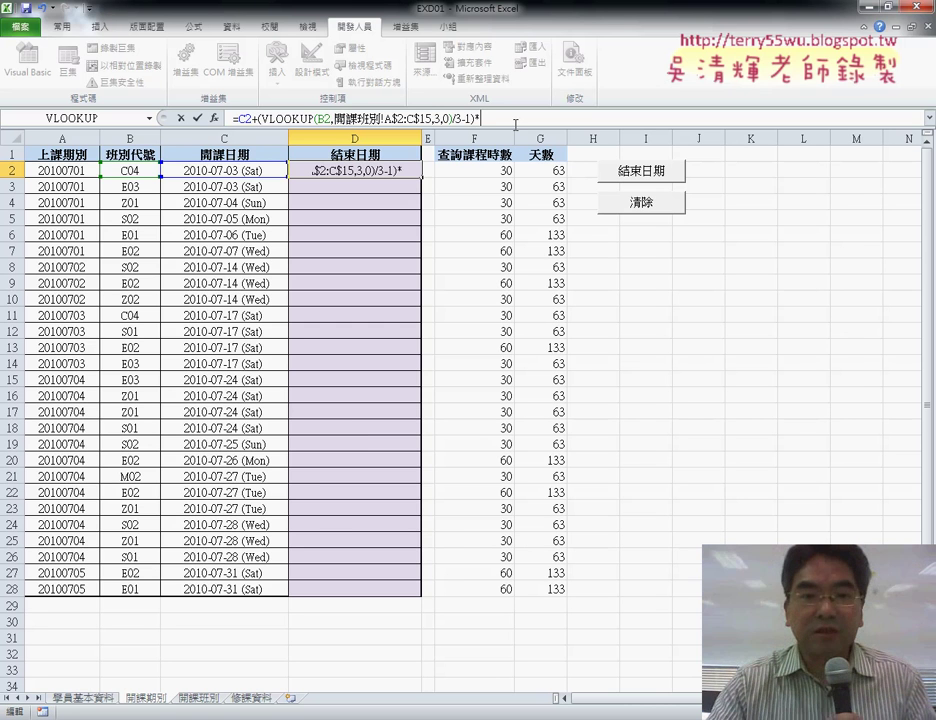
text(7)
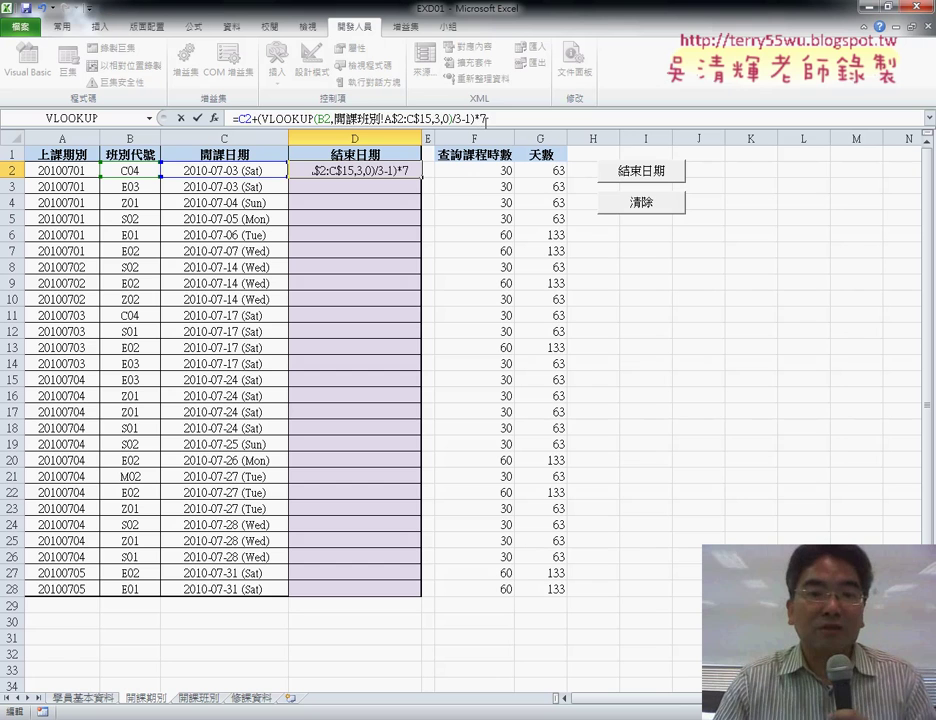
Annotate the VLOOKUP part of the formula and link it to the 63-day count.
drag(491, 121, 258, 121)
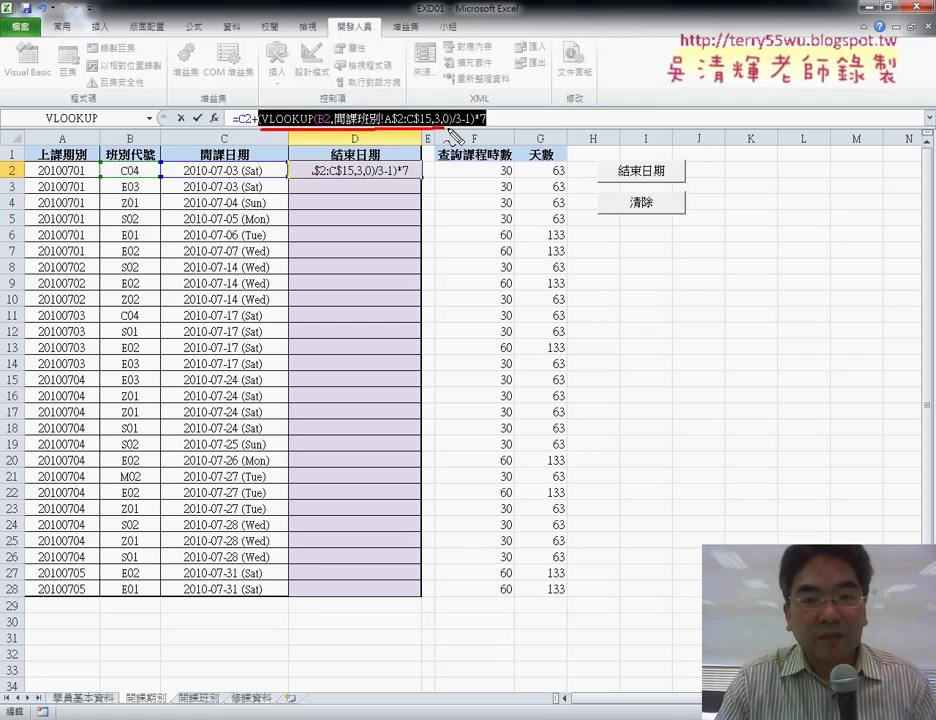
drag(258, 127, 375, 127)
mouse_move(545, 175)
mouse_down()
mouse_move(566, 172)
mouse_move(495, 126)
mouse_up()
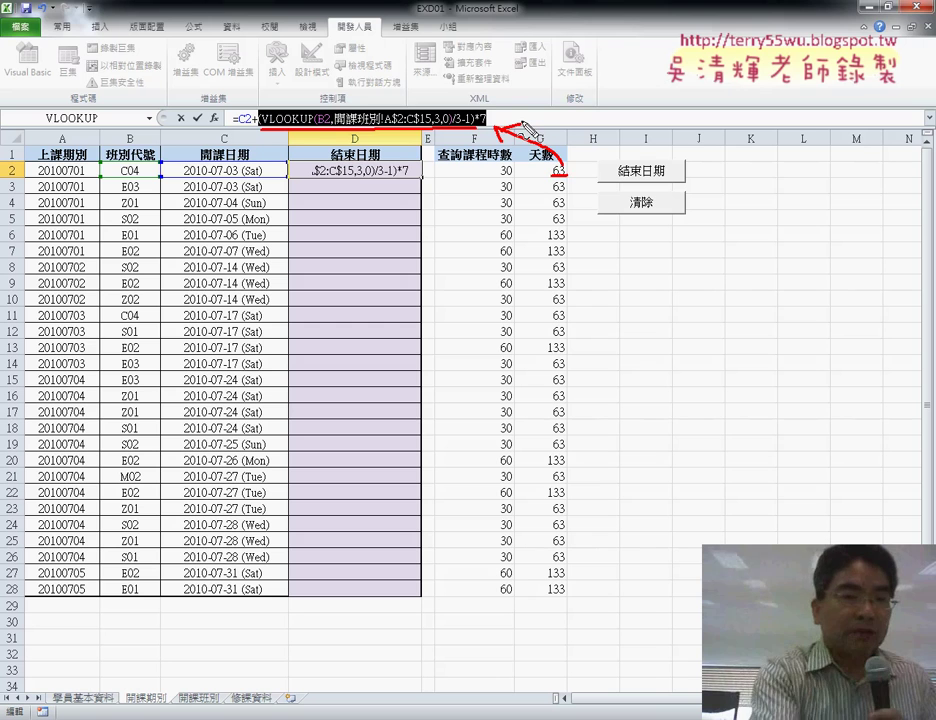
click(522, 121)
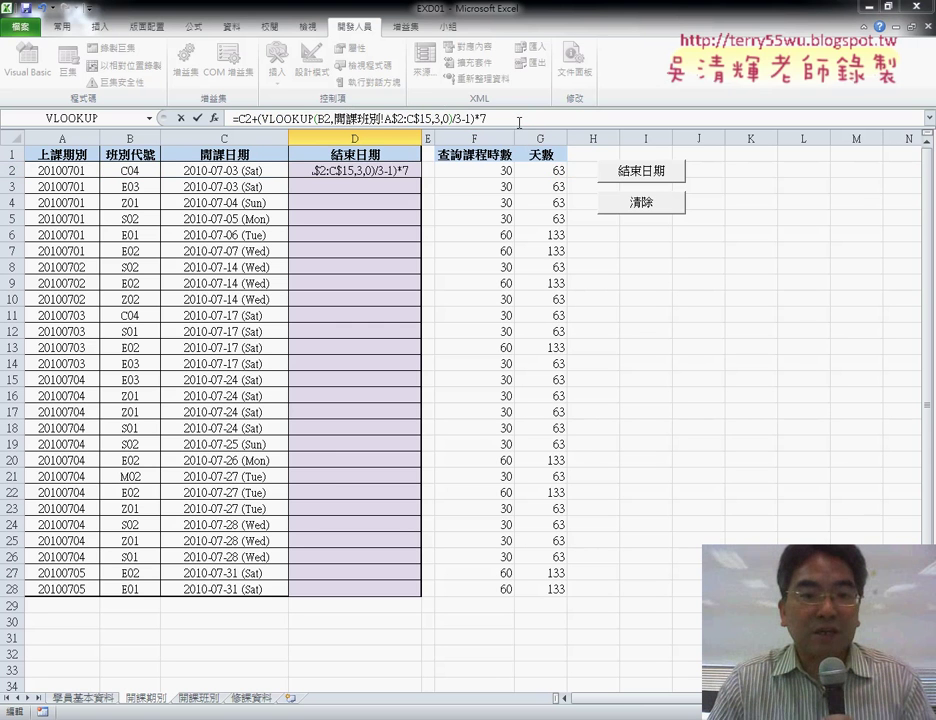
Confirm D2's end-date formula and fill it down to D28.
click(197, 118)
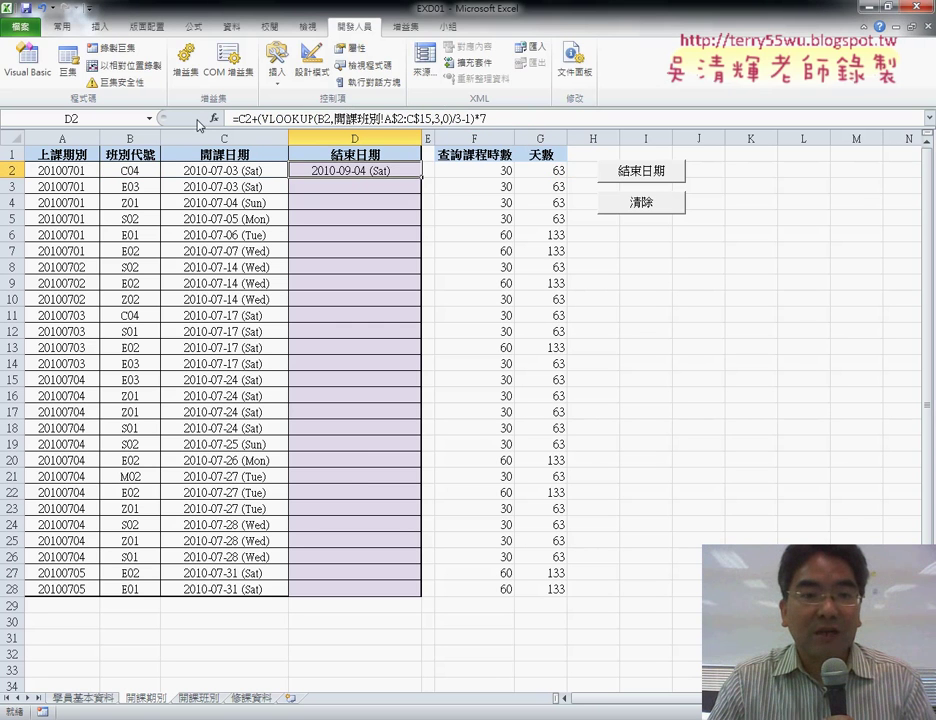
double_click(424, 178)
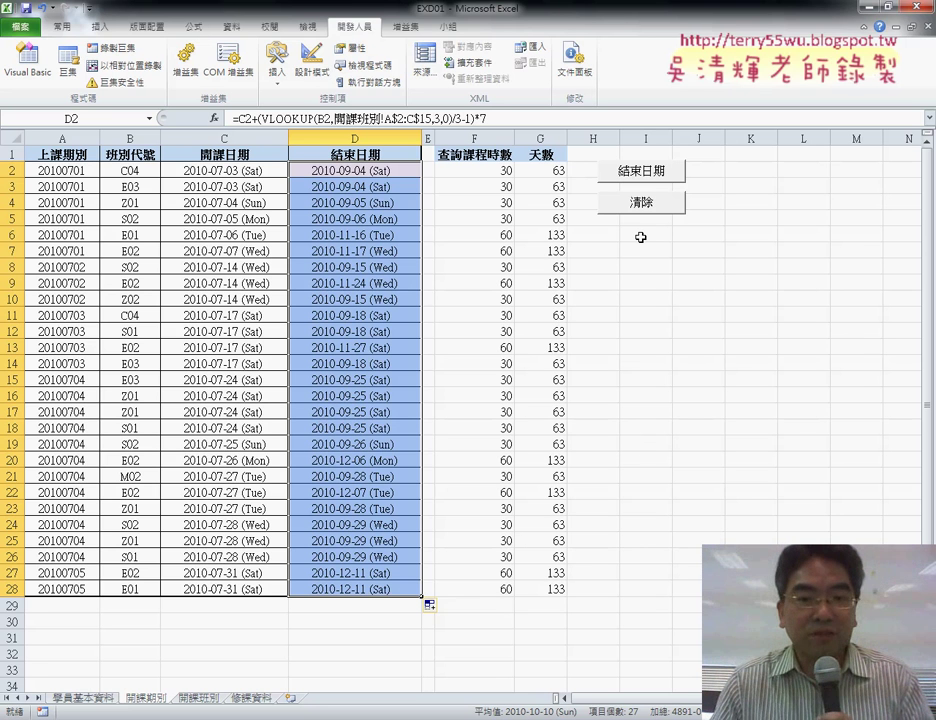
Alternate the 清除 and 結束日期 macro buttons twice, leaving column D2:D28 cleared of end dates.
click(641, 203)
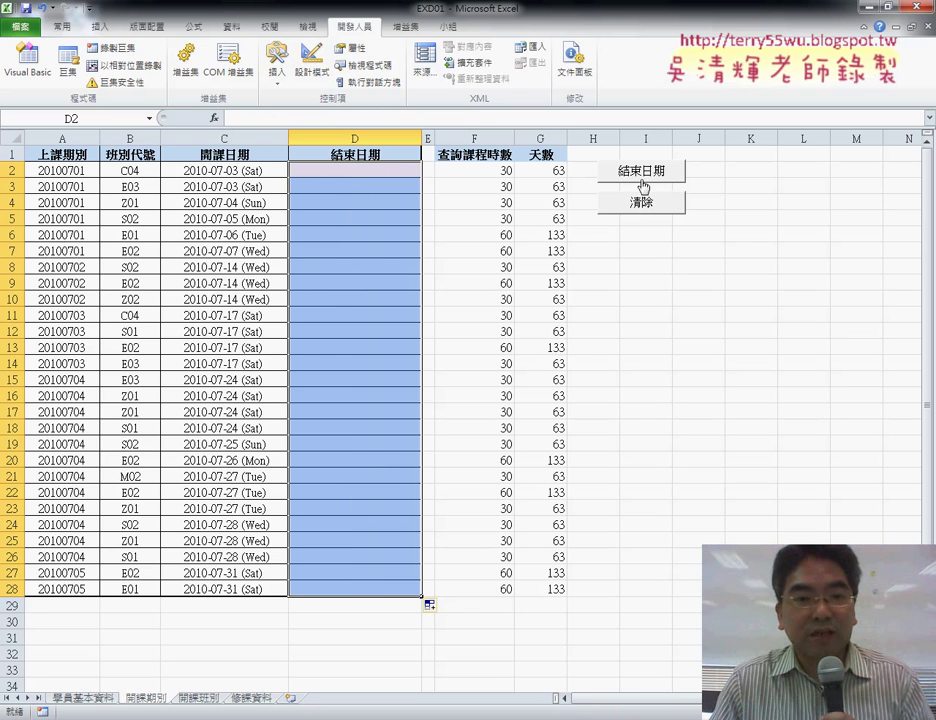
click(644, 176)
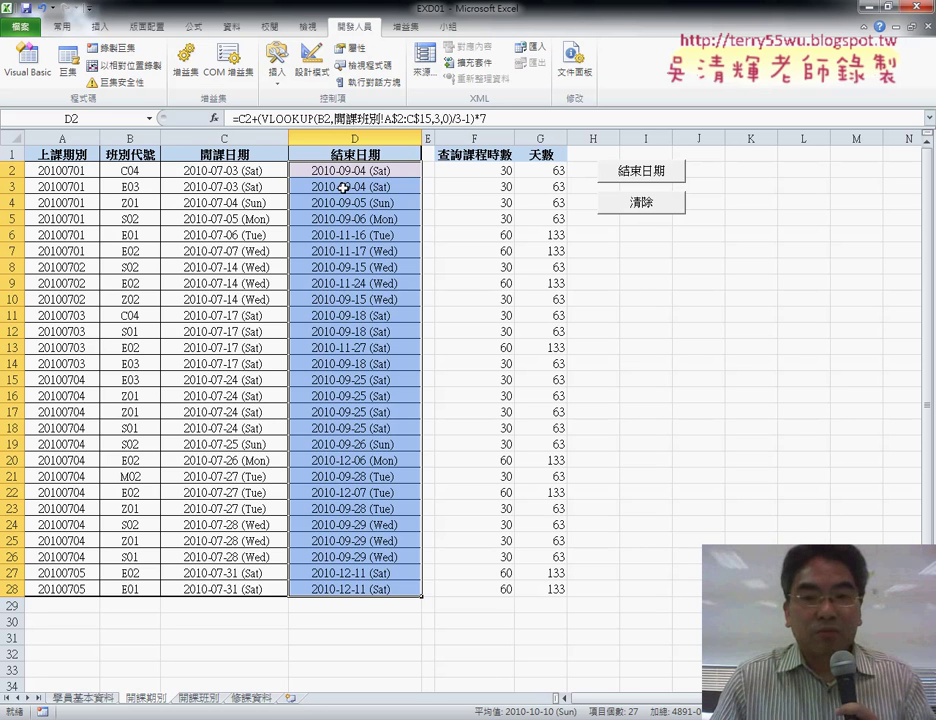
click(634, 204)
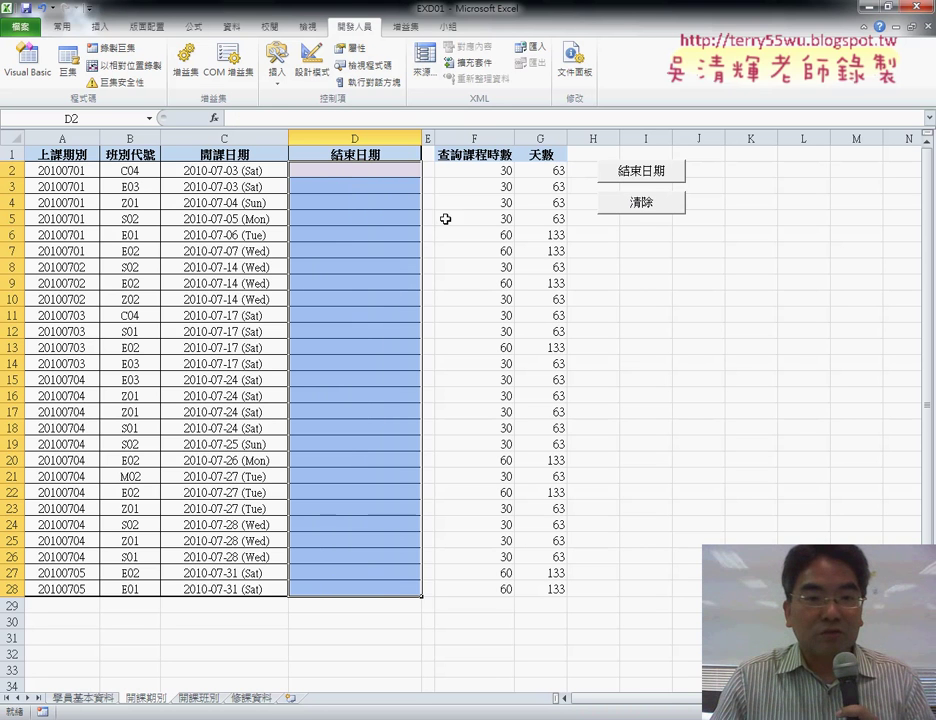
click(412, 186)
click(398, 175)
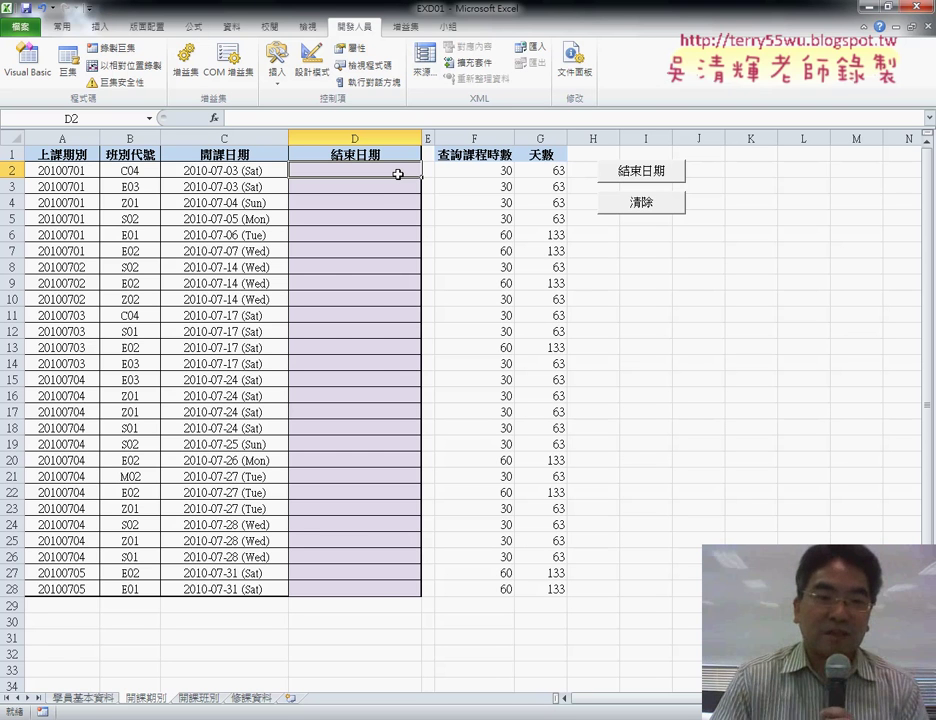
click(604, 172)
click(624, 205)
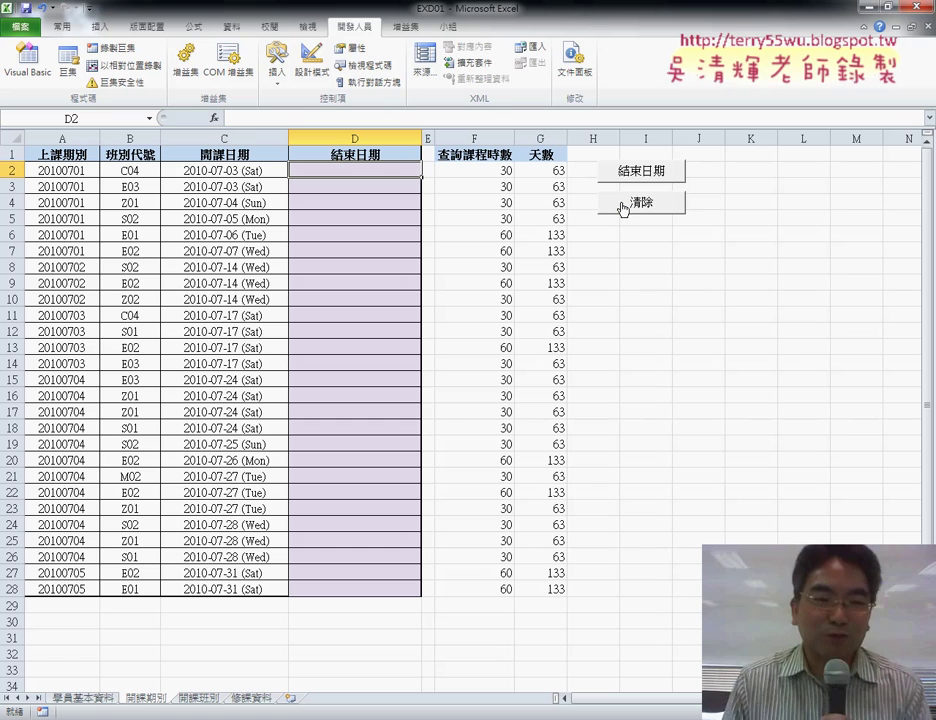